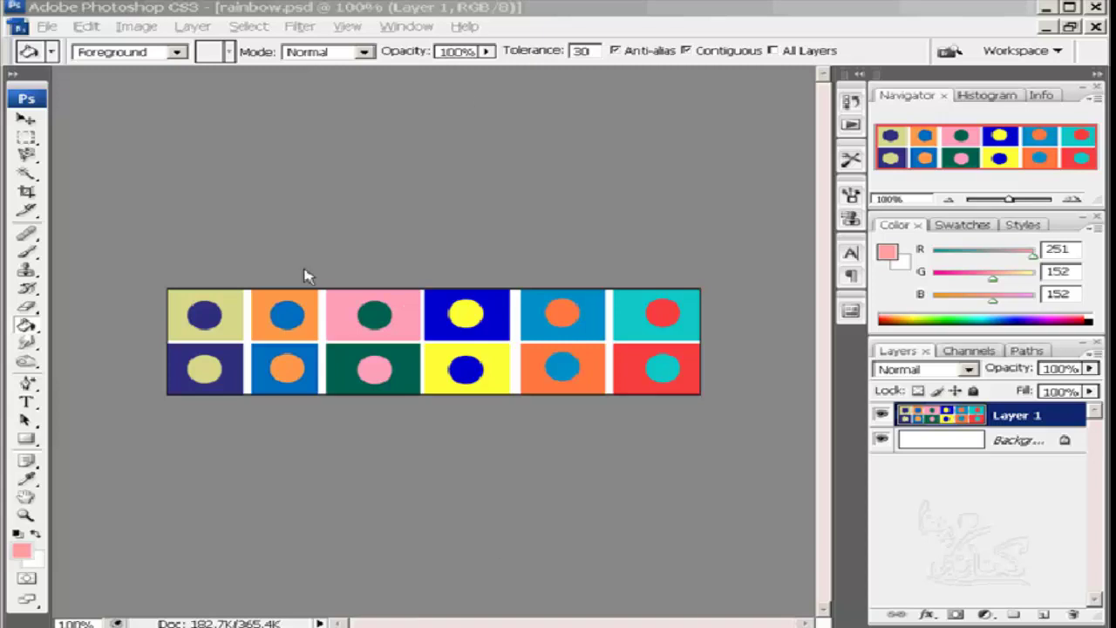
- Activate the Photoshop window and switch from Paint Bucket to the Gradient tool
left_click(462, 96)
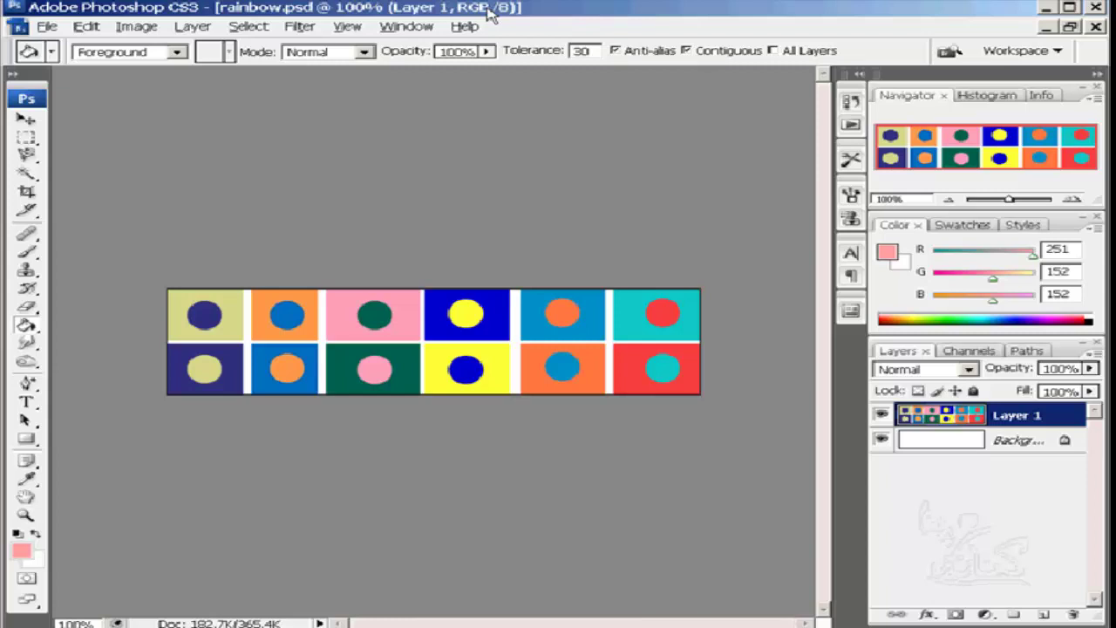
key("shift+g")
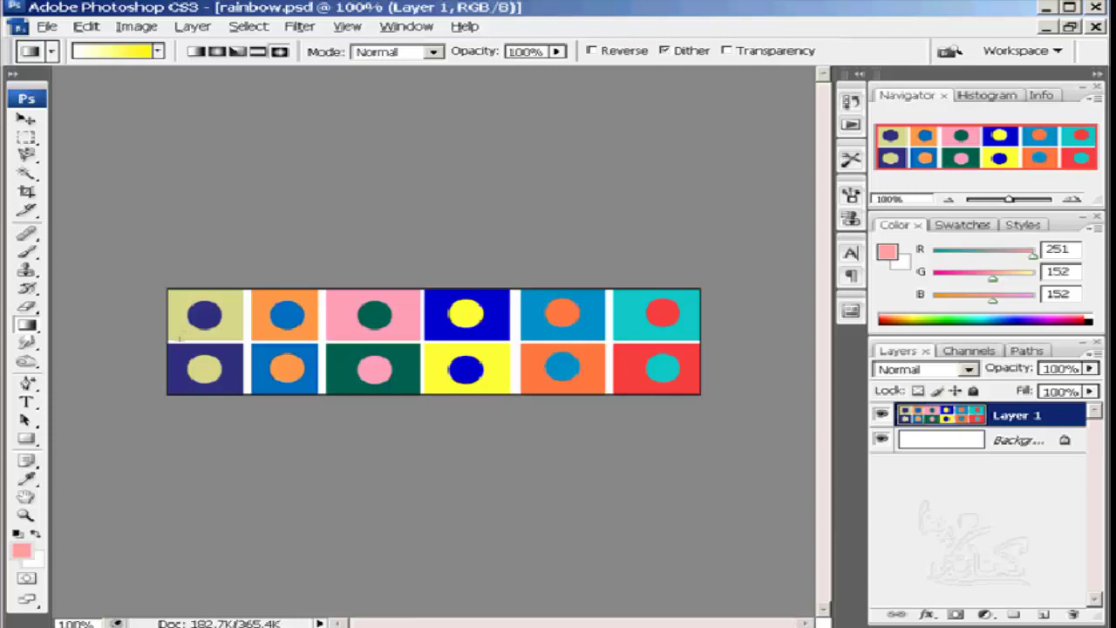
- Sweep a white-to-yellow gradient across the squares on Layer 1 and show the gradient picker
left_click_drag(177, 340, 512, 337)
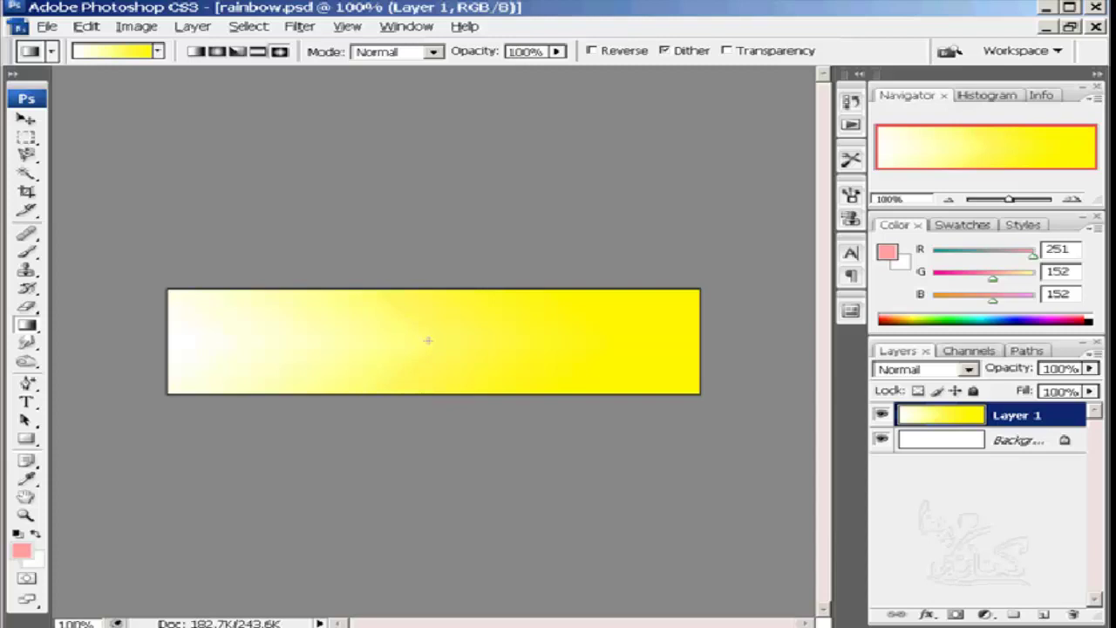
left_click(159, 52)
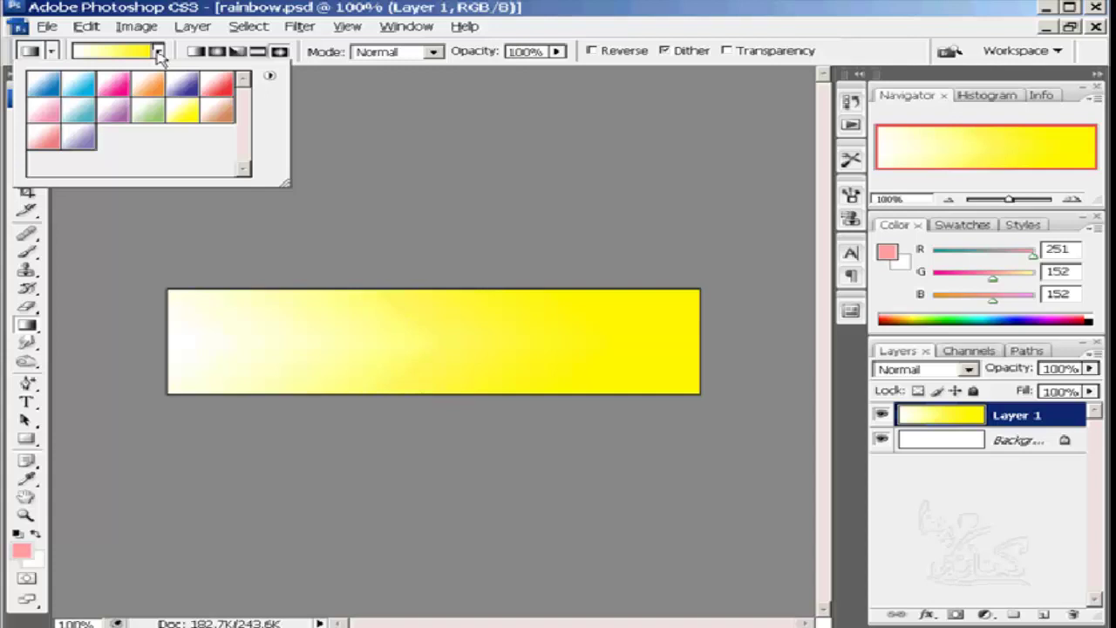
- Reset the gradient picker to its default presets, confirming the replacement
left_click(270, 77)
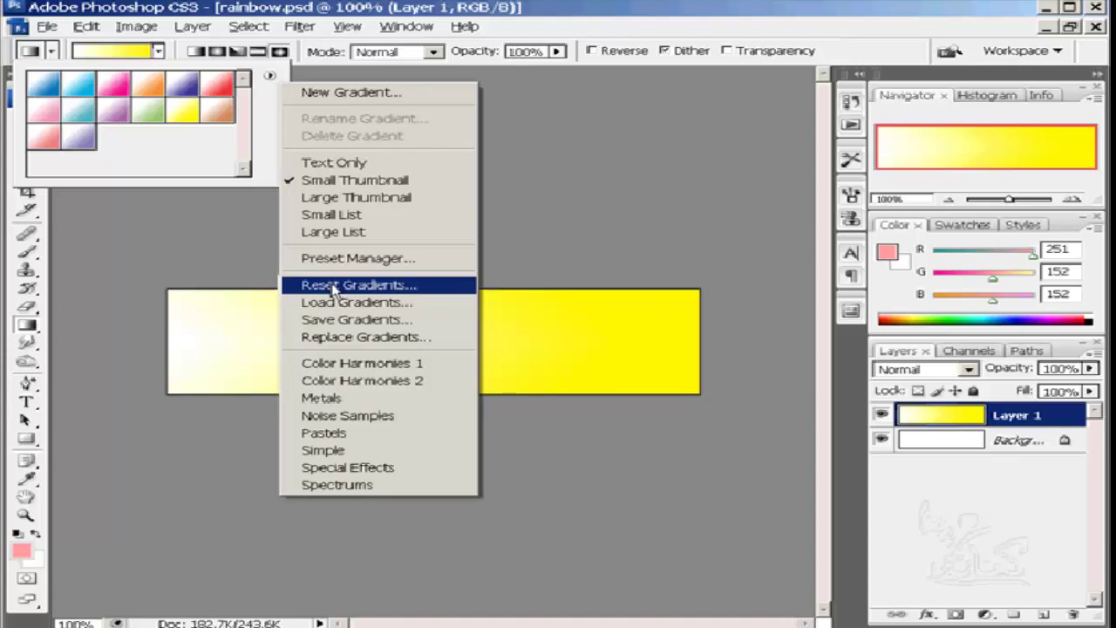
left_click(332, 286)
left_click(449, 253)
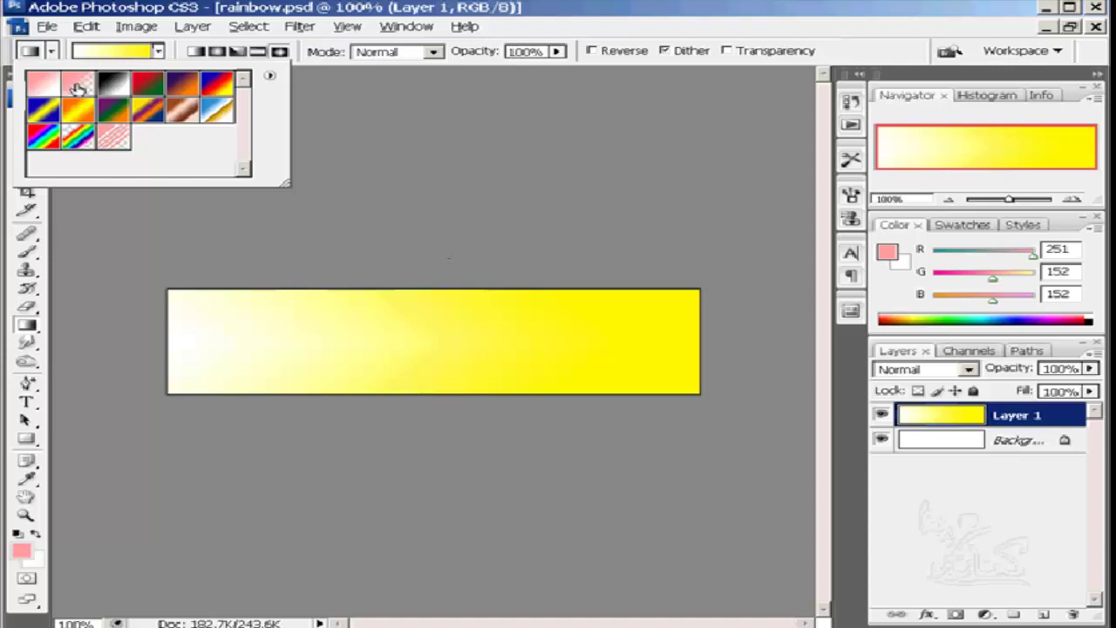
- Apply the first pink preset across the layer, then redraw it reversed: white left, pink right
left_click(39, 84)
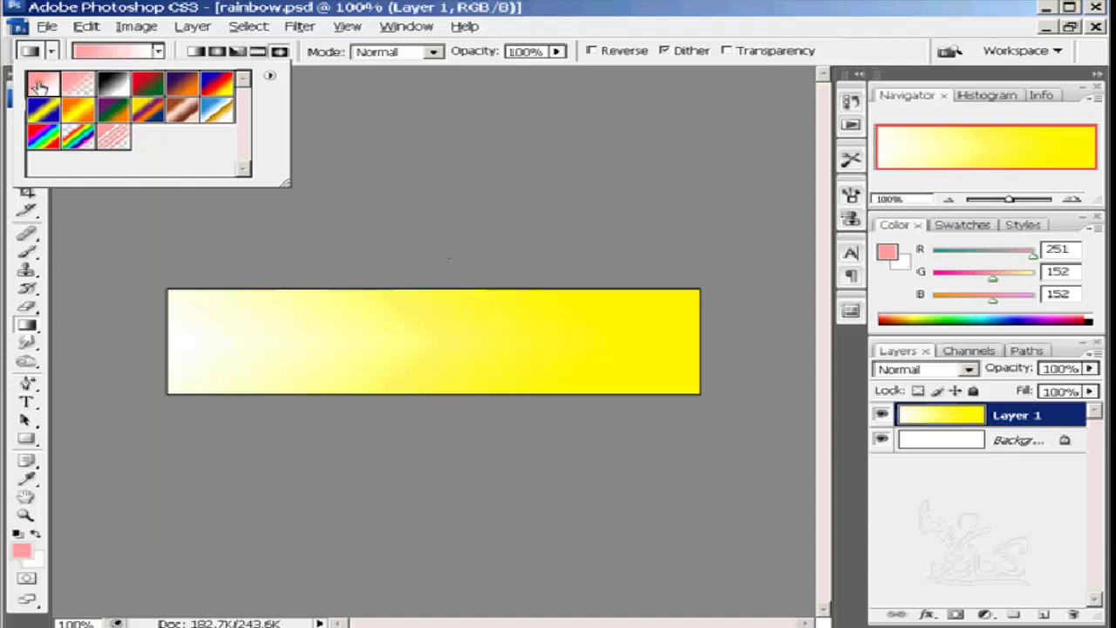
left_click(158, 54)
left_click_drag(178, 346, 682, 347)
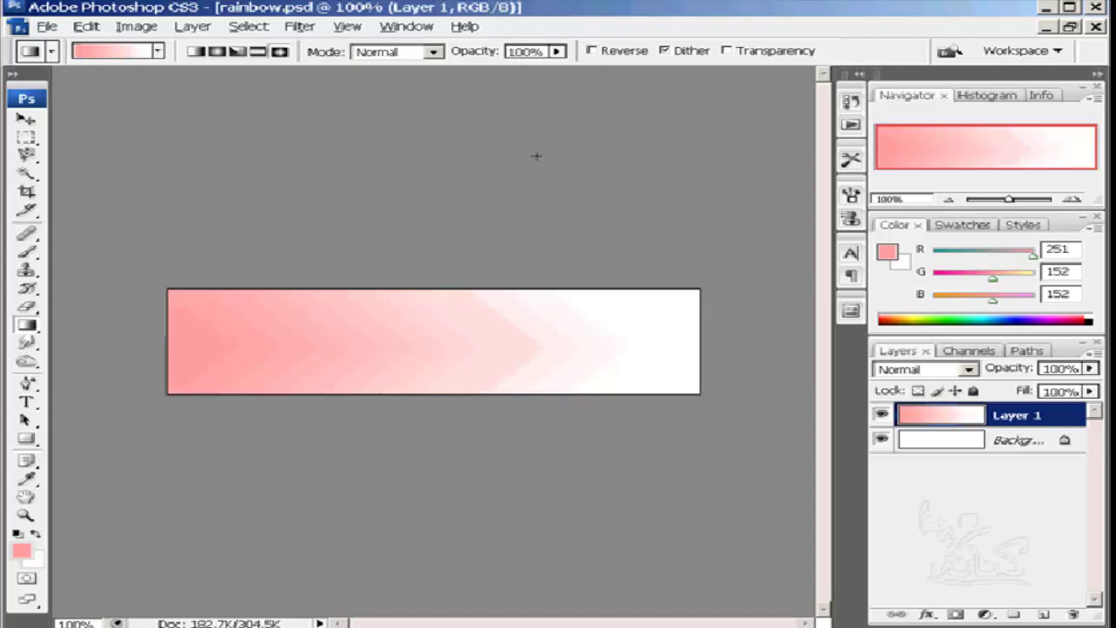
left_click(593, 53)
left_click_drag(192, 343, 659, 342)
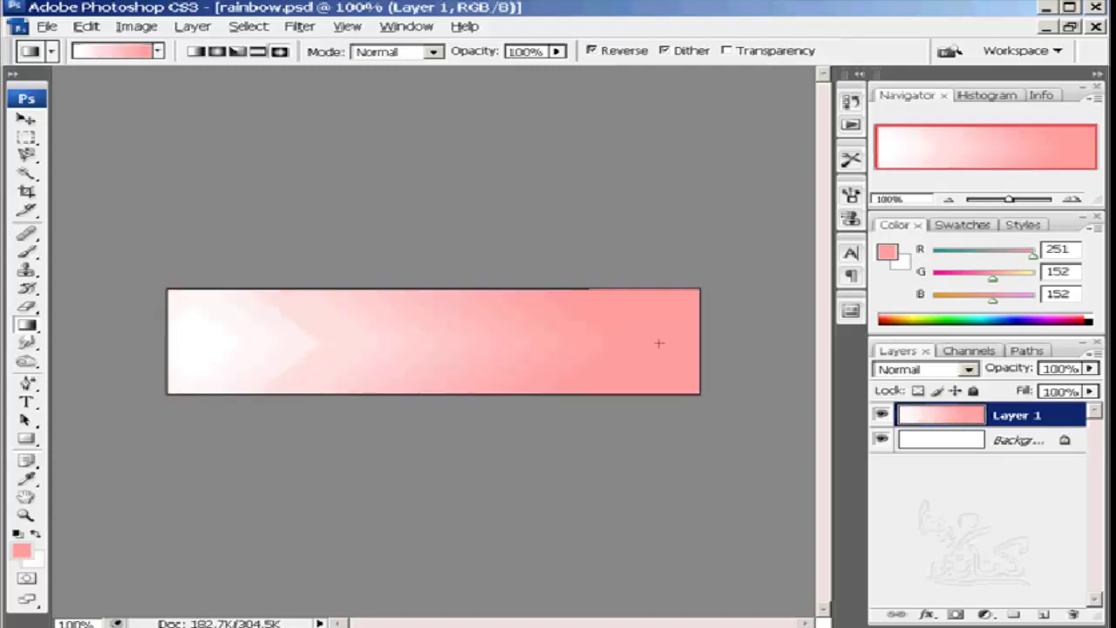
- Revert the image to the original rainbow.psd snapshot in History
left_click(850, 103)
left_click(769, 127)
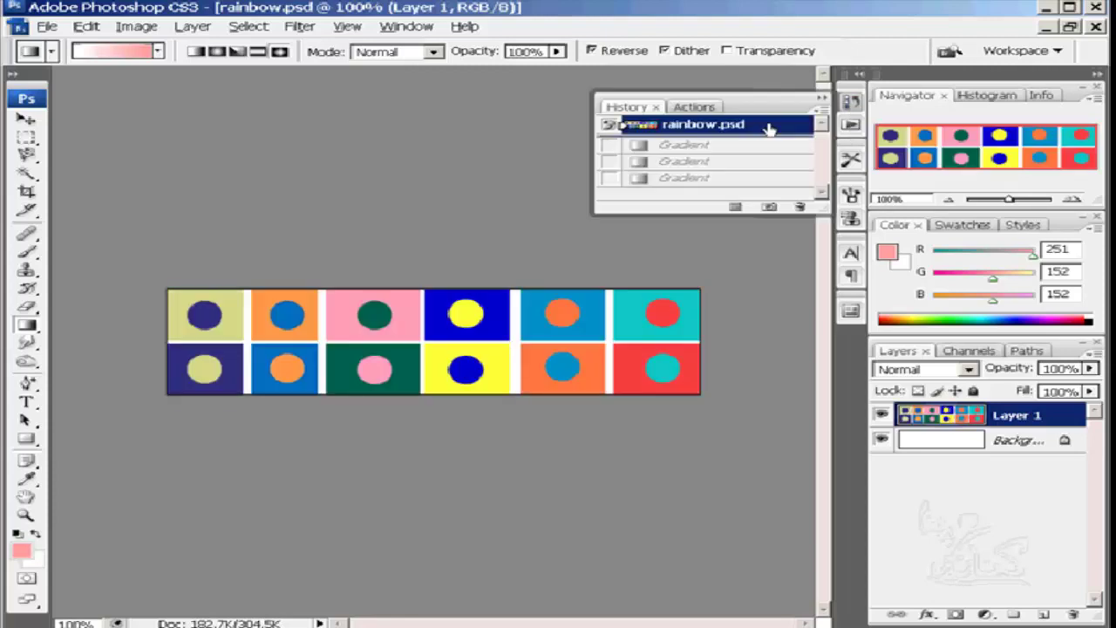
left_click(613, 175)
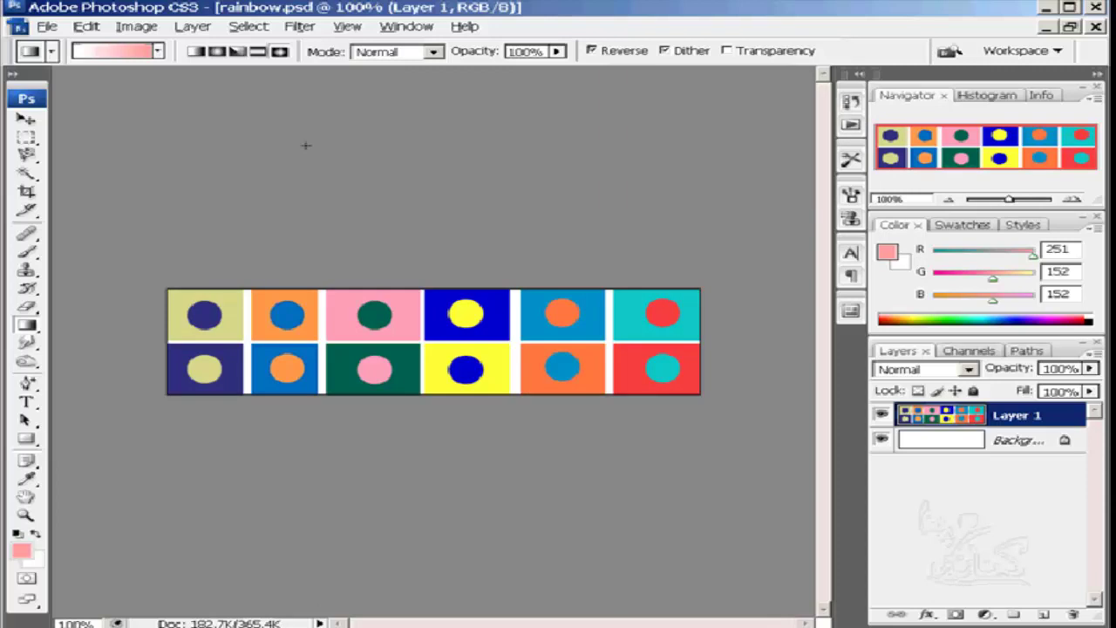
- Choose the Spectrum gradient preset and marquee-select a horizontal band across the middle squares
left_click(159, 53)
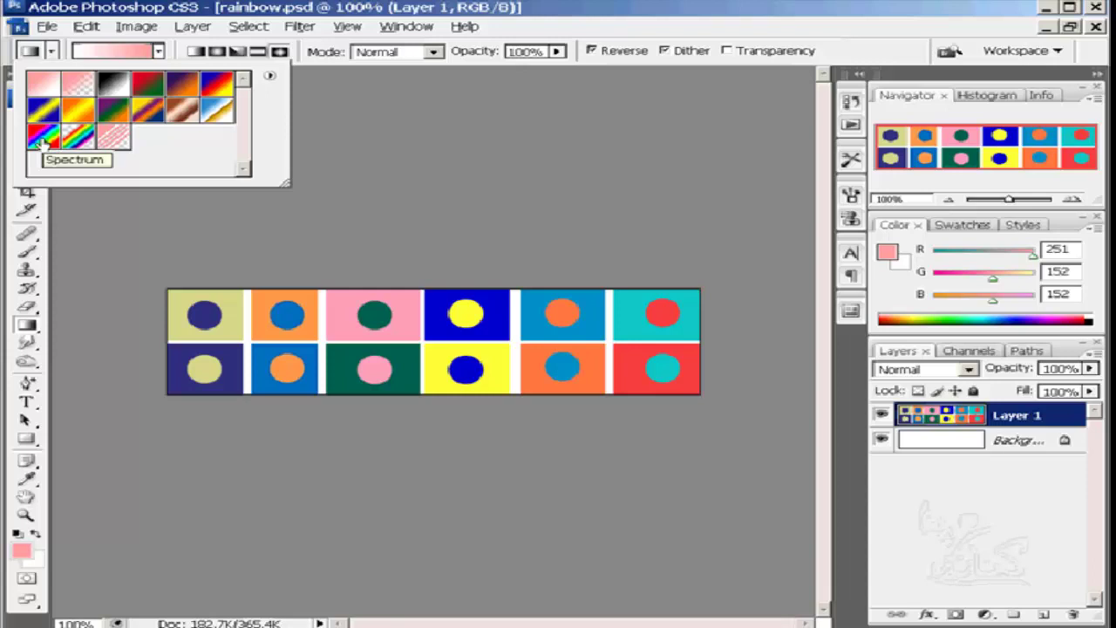
left_click(41, 142)
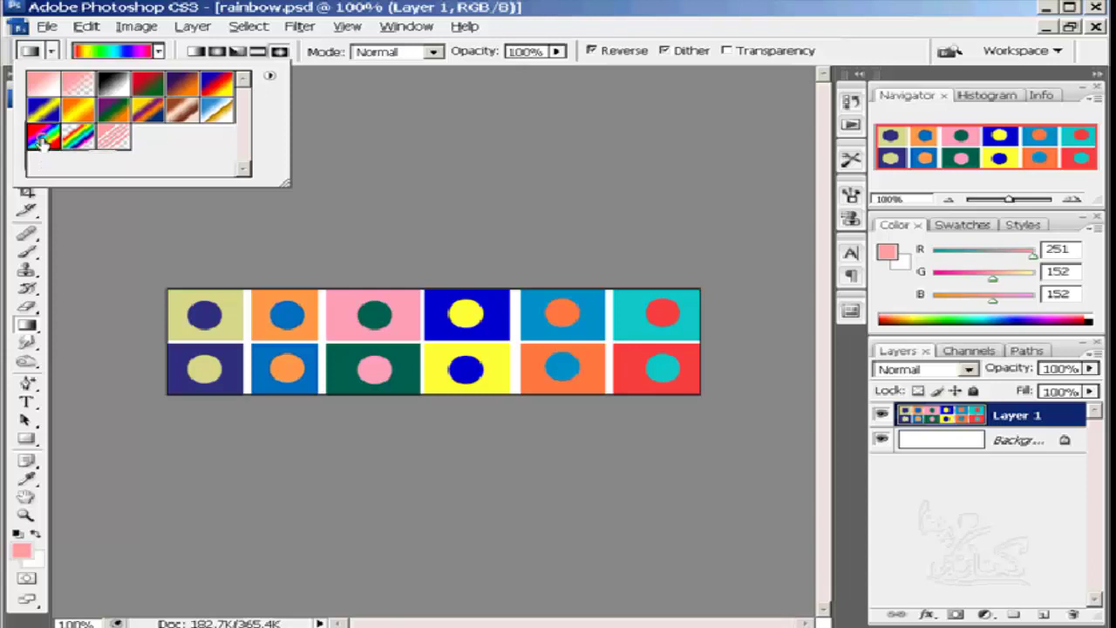
left_click(158, 52)
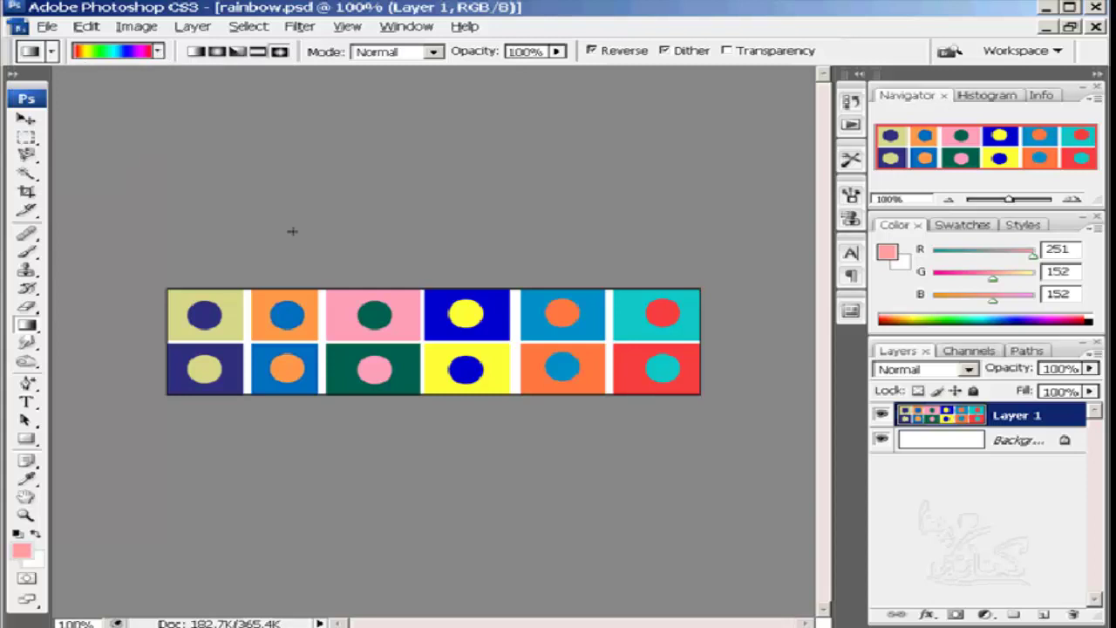
left_click(26, 138)
mouse_move(189, 327)
left_mouse_down()
mouse_move(610, 374)
mouse_move(683, 356)
left_mouse_up()
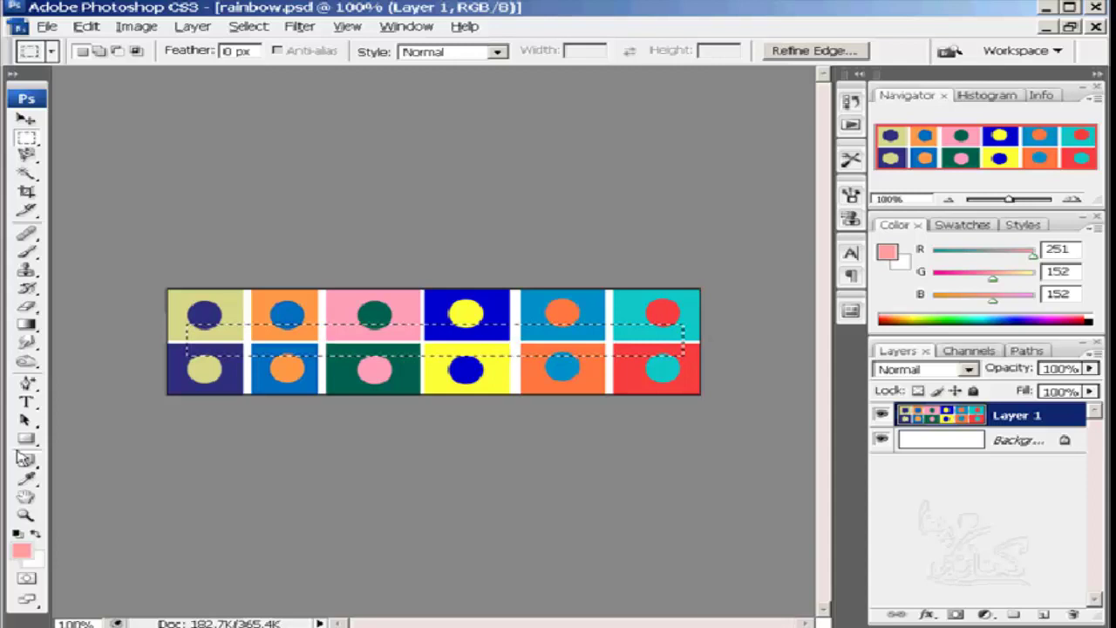
- Sweep a spectrum gradient along the selected band with the Gradient tool, then undo it
left_click(27, 323)
left_click_drag(199, 341, 677, 340)
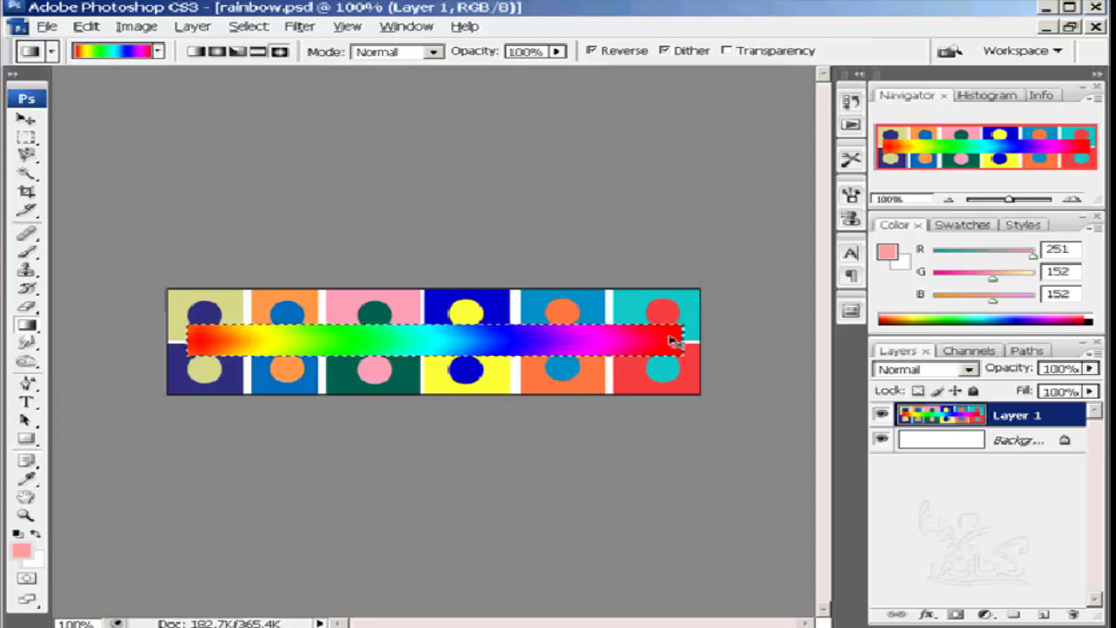
key("ctrl+z")
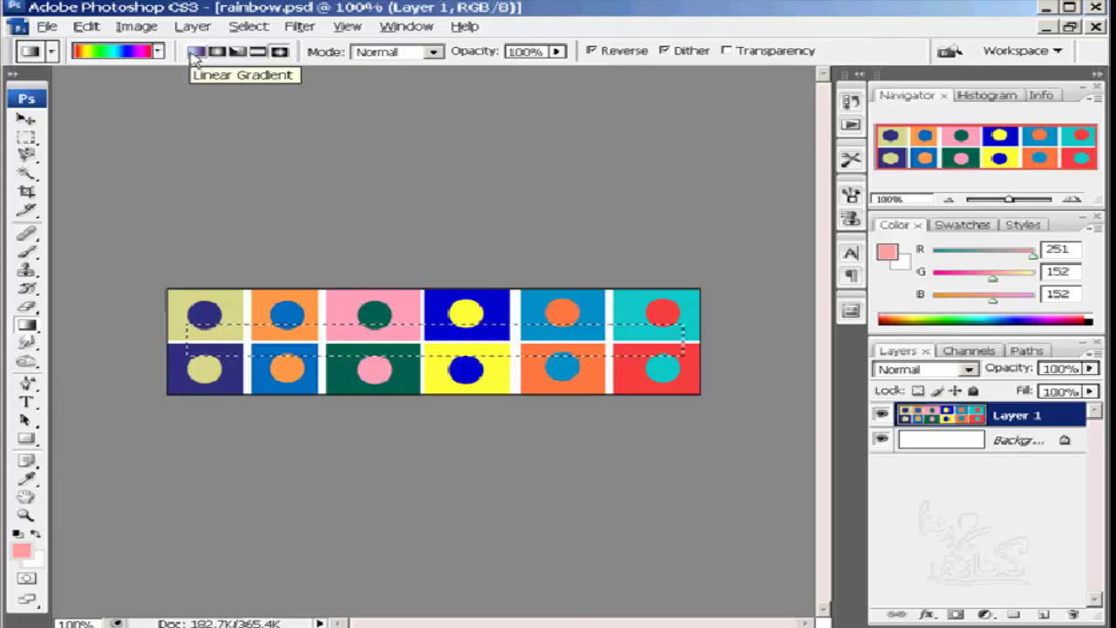
- Fill the selected band with a linear spectrum gradient
left_click(193, 52)
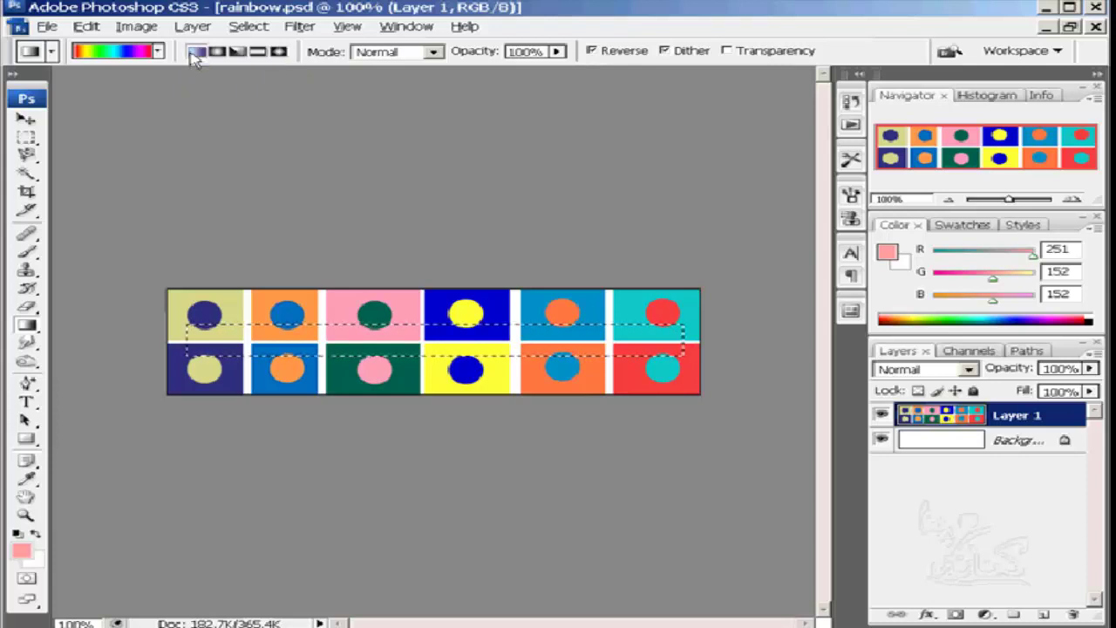
left_click_drag(200, 339, 659, 342)
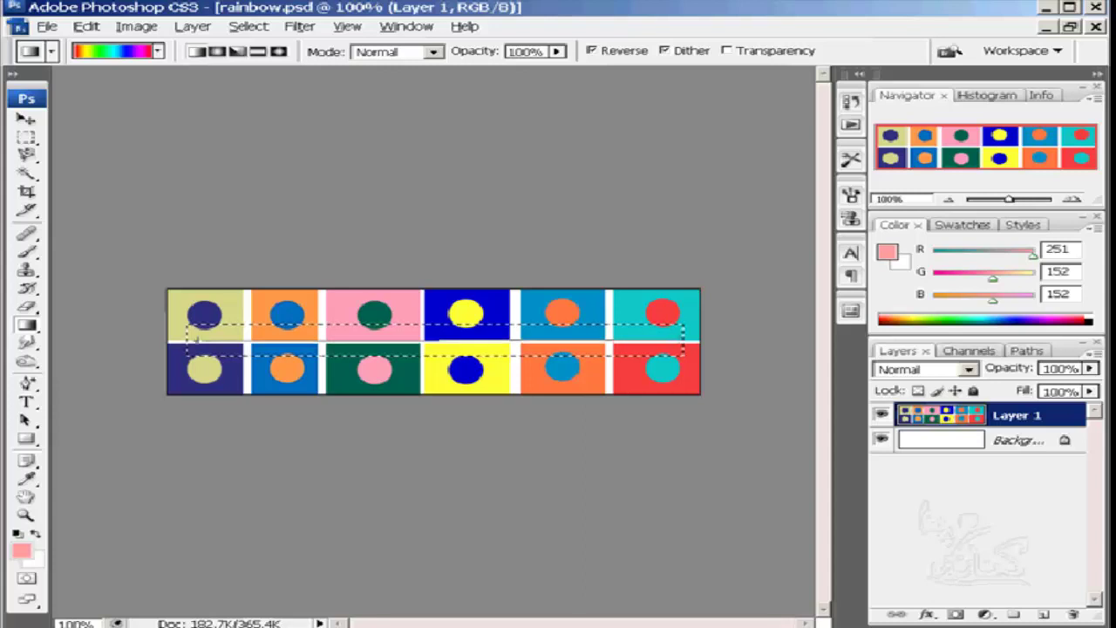
left_click_drag(659, 342, 680, 342)
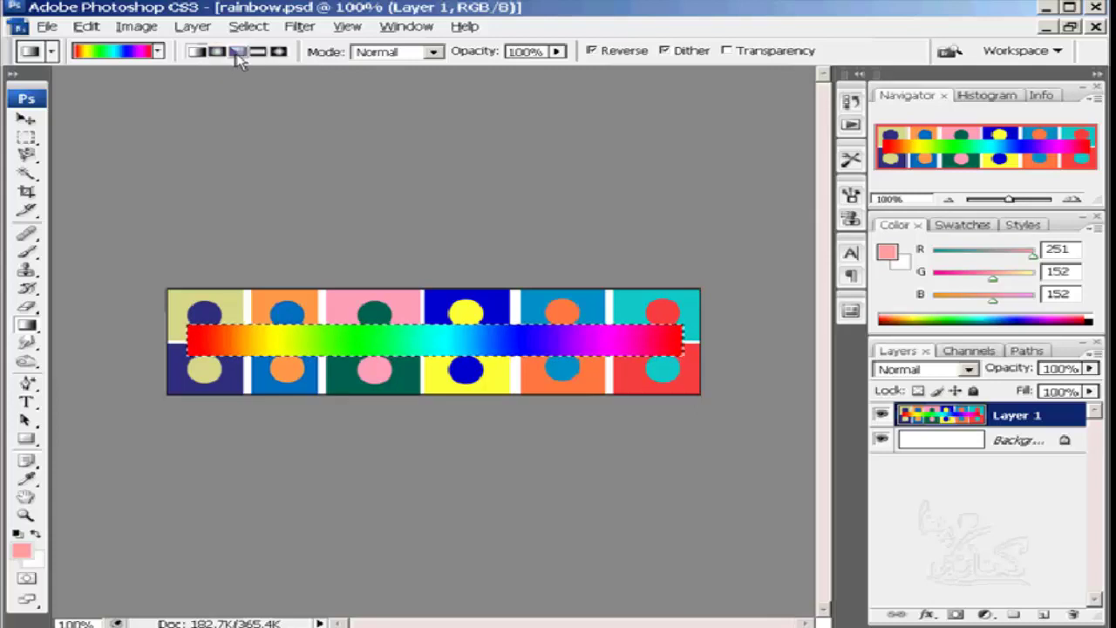
- Switch to Radial Gradient and redraw the spectrum centred near the band's left end
left_click(278, 52)
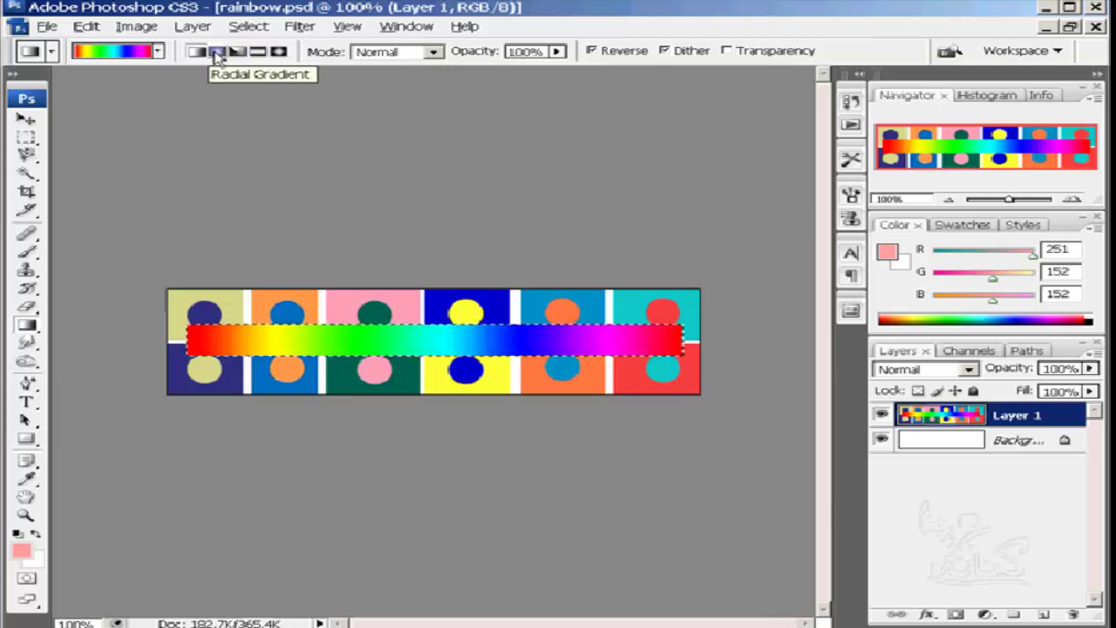
left_click(217, 53)
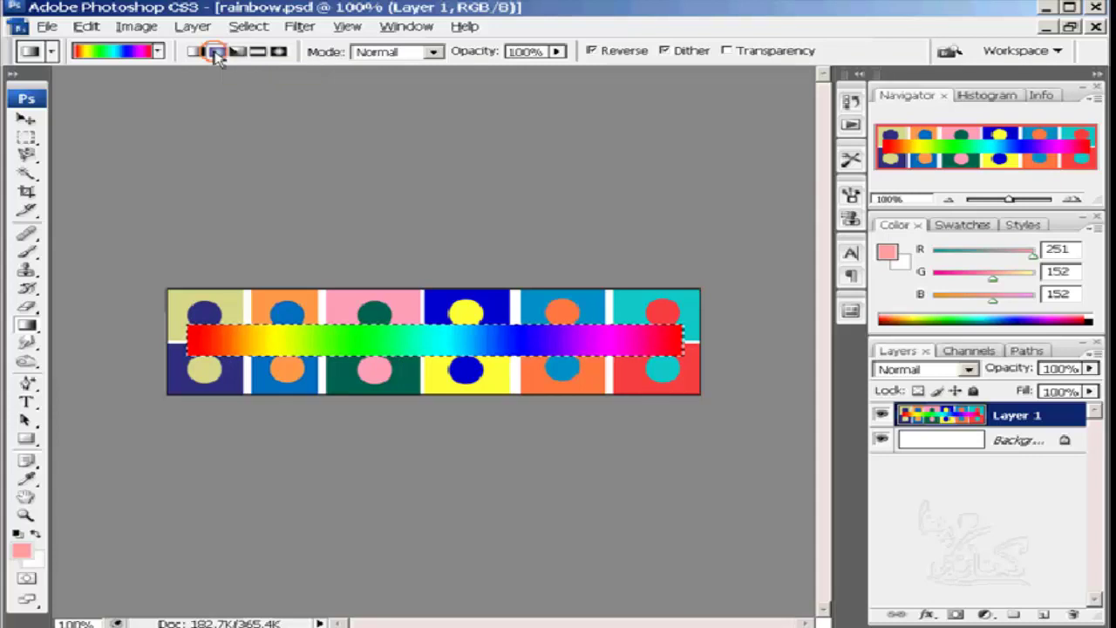
left_click(536, 327)
left_click_drag(536, 328, 382, 343)
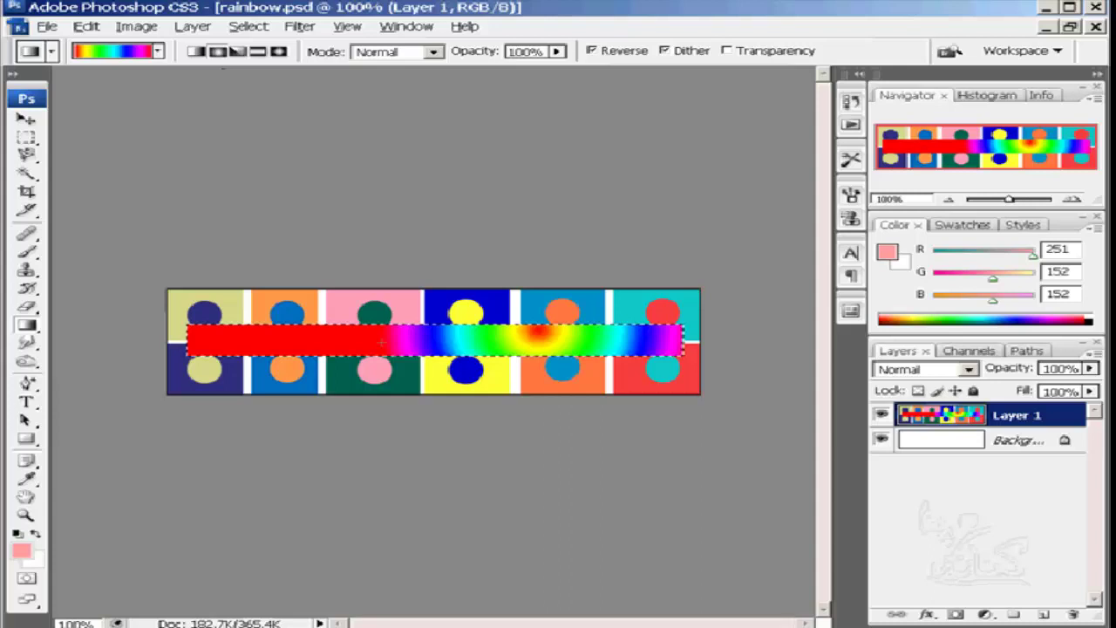
mouse_move(303, 341)
left_mouse_down()
mouse_move(262, 334)
mouse_move(417, 343)
left_mouse_up()
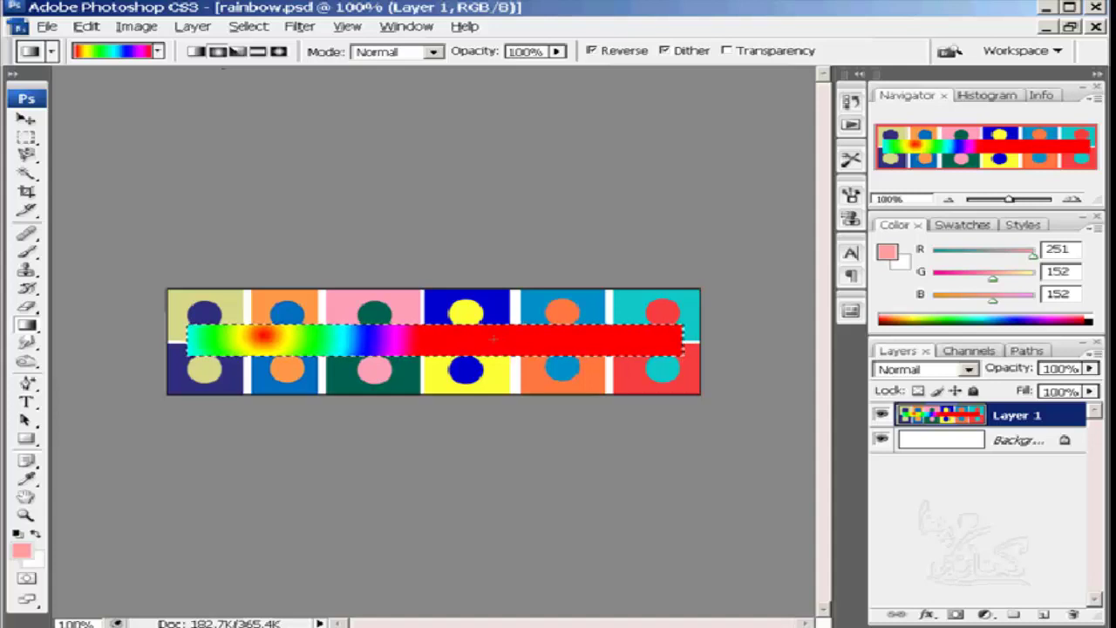
- Revert the image to the original rainbow.psd snapshot in History
left_click(851, 102)
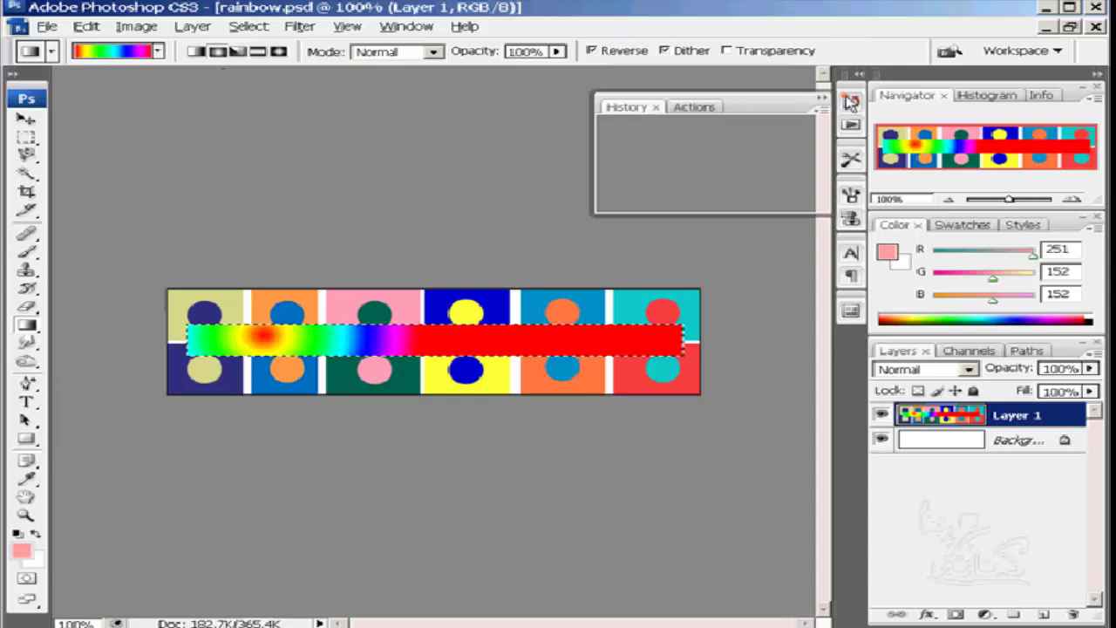
left_click(715, 125)
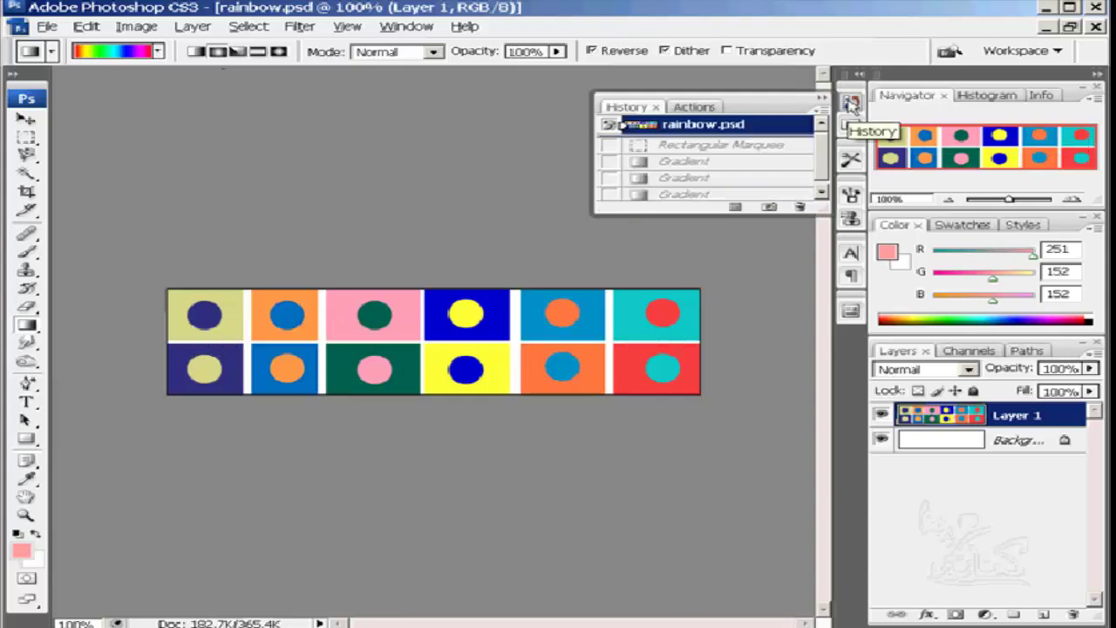
left_click(851, 103)
- Redraw a radial spectrum gradient across the whole strip, red at left to cyan at right
left_click_drag(446, 324, 392, 345)
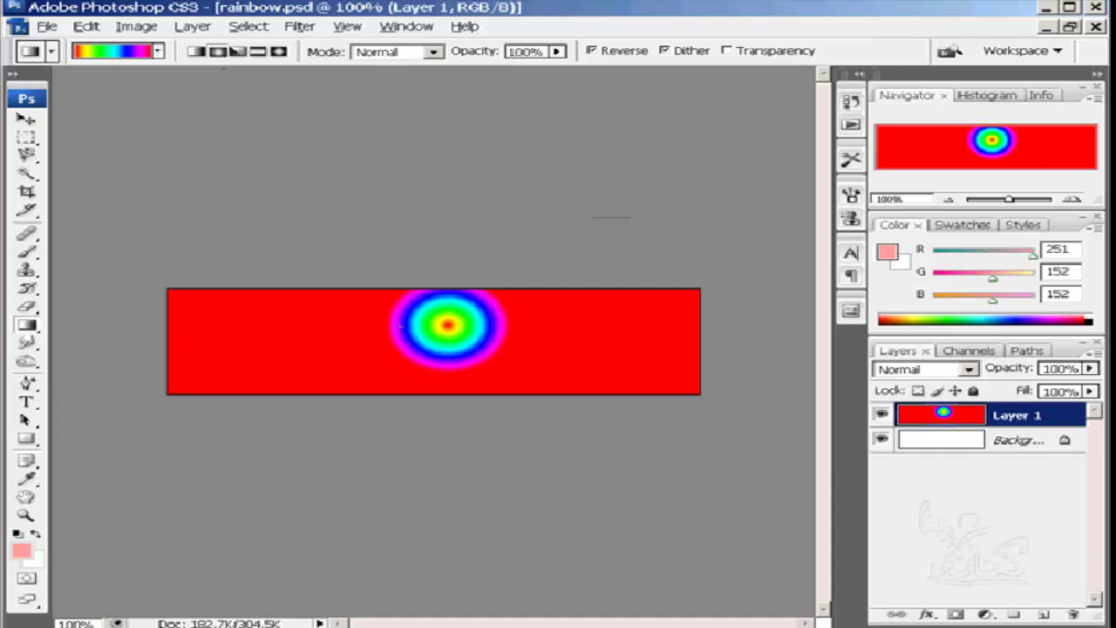
left_click_drag(223, 332, 650, 334)
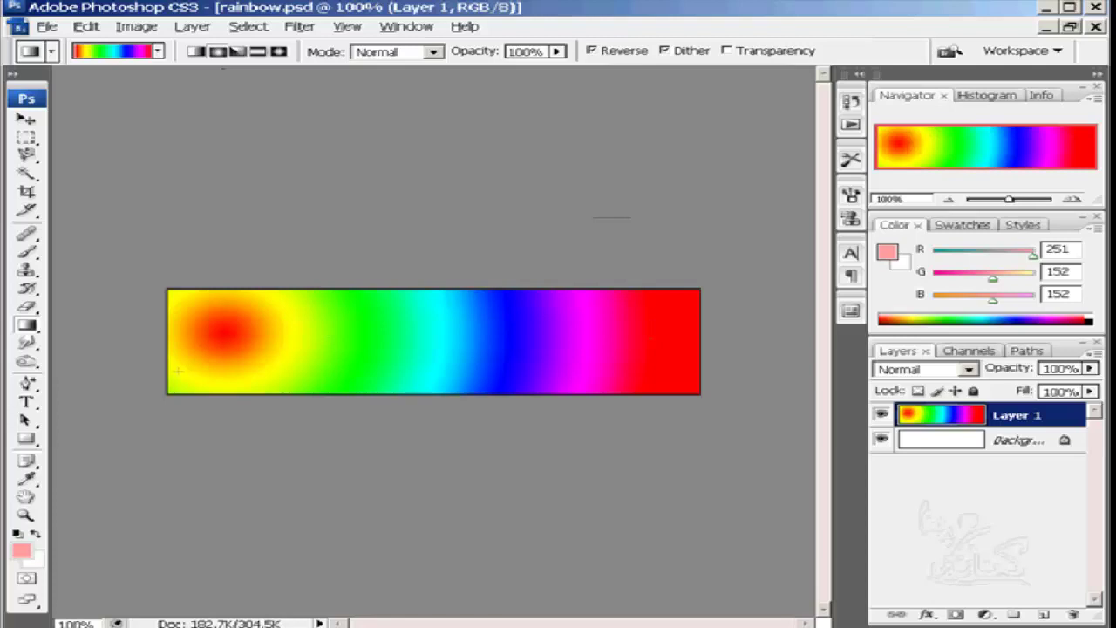
left_click_drag(178, 347, 703, 342)
left_click_drag(178, 349, 700, 349)
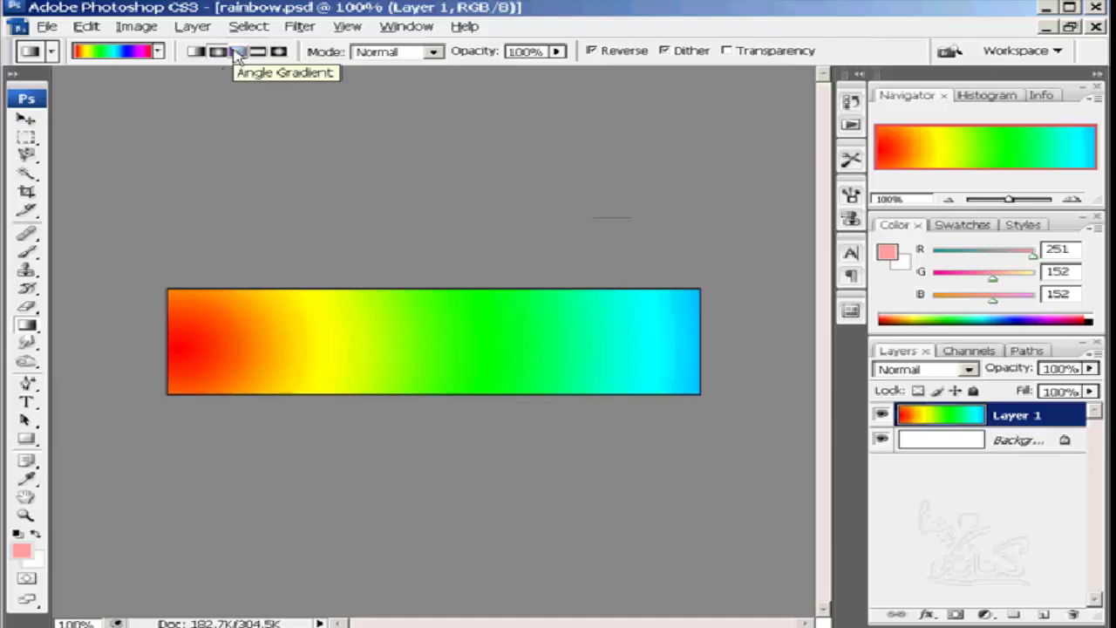
- Switch to Angle Gradient and redraw the spectrum until its centre sits right of middle
left_click(236, 54)
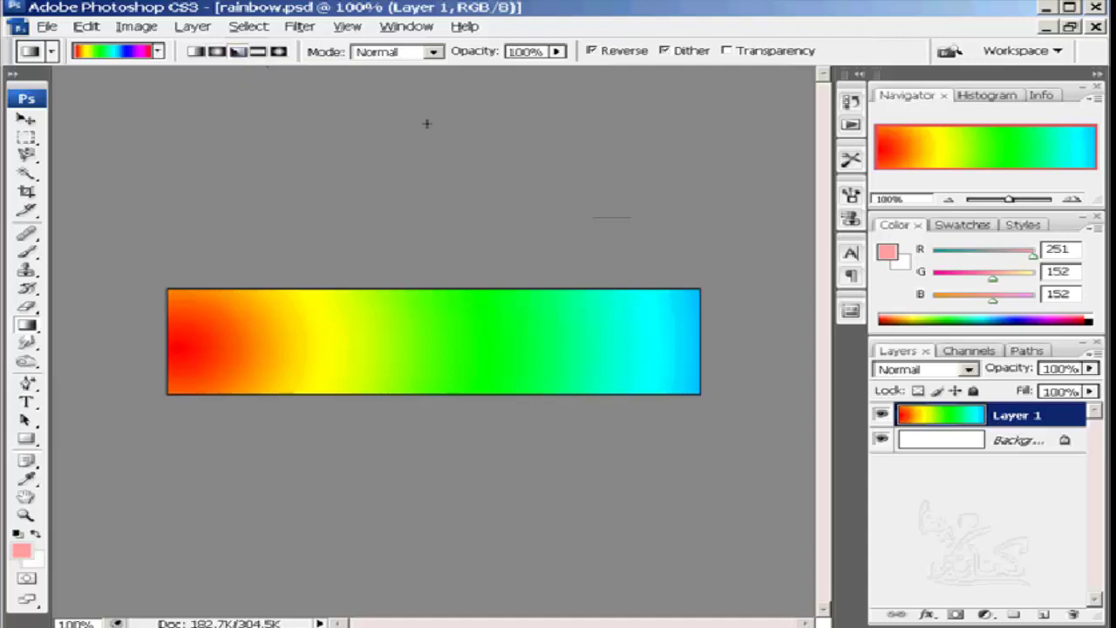
left_click_drag(427, 123, 427, 565)
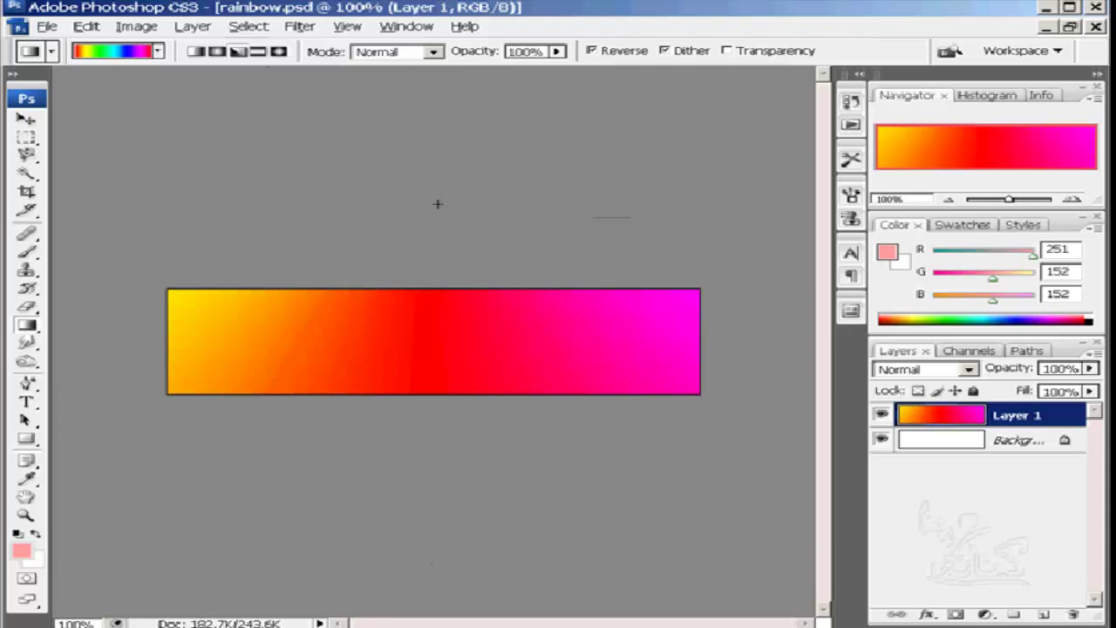
left_click_drag(433, 295, 434, 388)
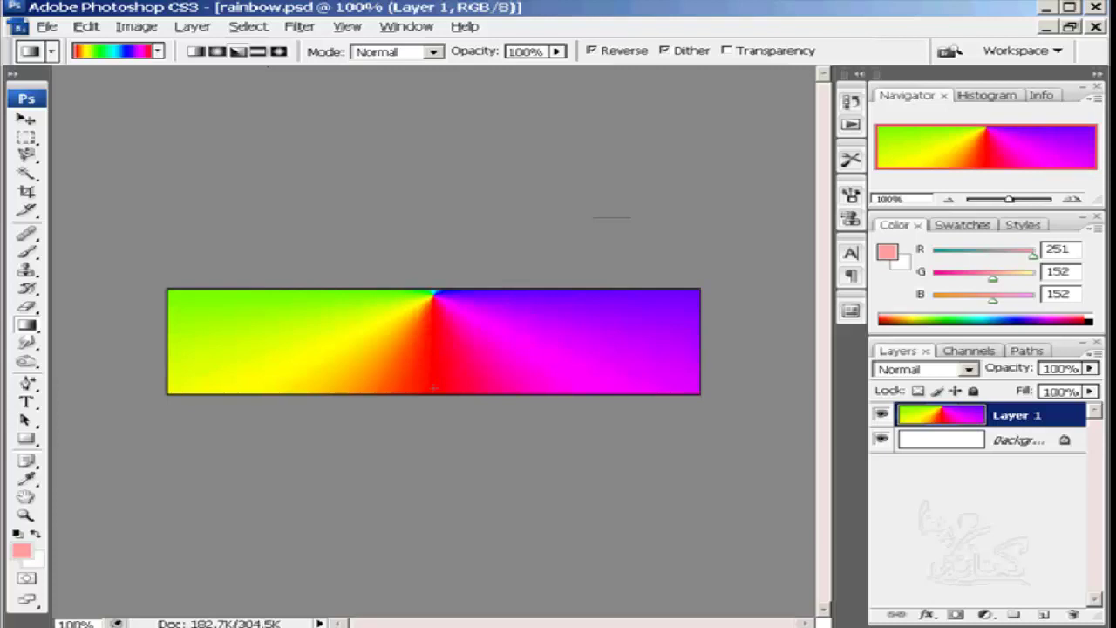
left_click_drag(279, 330, 571, 334)
left_click_drag(430, 345, 563, 324)
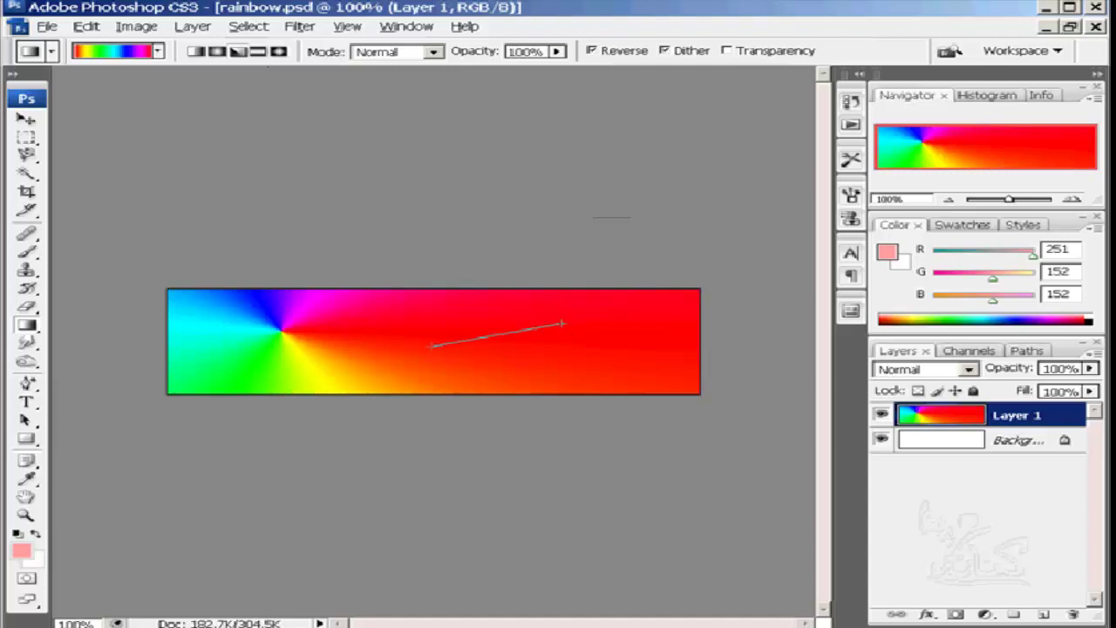
left_click_drag(430, 345, 344, 349)
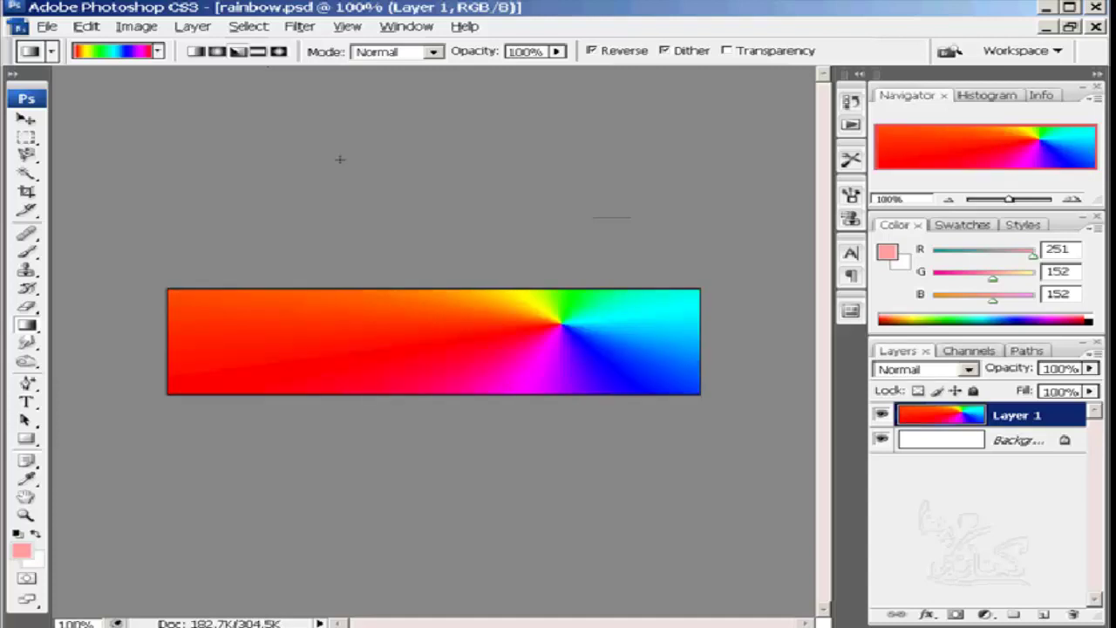
- Try a Reflected spectrum gradient, redrawing it until it forms diagonal bands
left_click(259, 53)
left_click_drag(197, 356, 670, 331)
left_click_drag(572, 345, 672, 329)
mouse_move(489, 329)
left_mouse_down()
mouse_move(470, 357)
mouse_move(565, 336)
mouse_move(474, 351)
left_mouse_up()
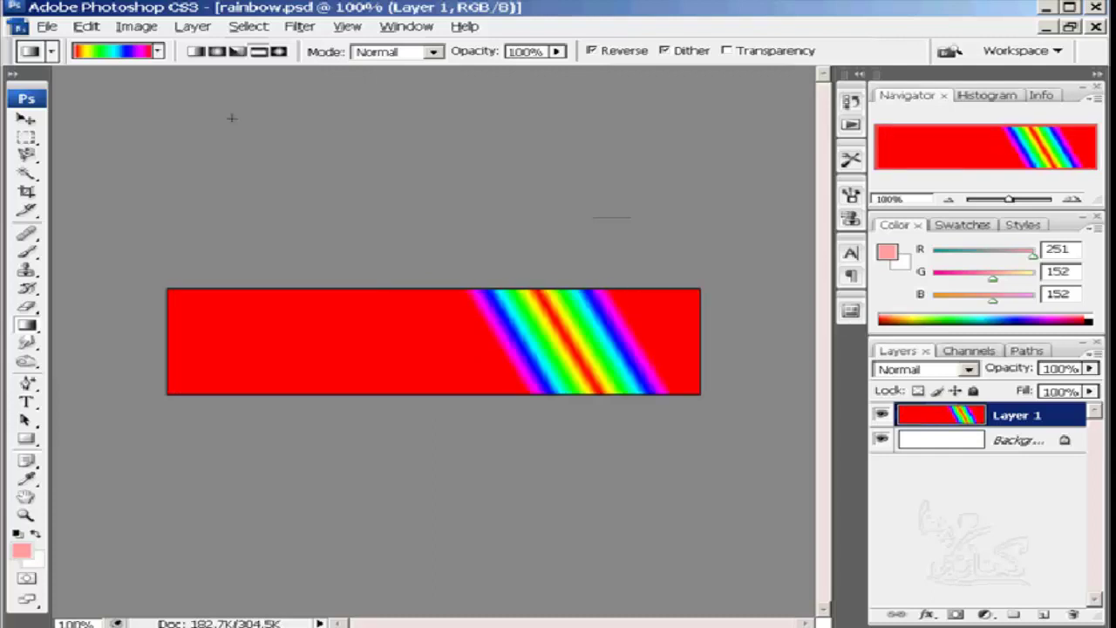
- Try a Diamond spectrum gradient toward the right end, then revert to the original History snapshot
left_click(278, 54)
mouse_move(457, 336)
left_mouse_down()
mouse_move(263, 350)
mouse_move(311, 368)
left_mouse_up()
left_click_drag(568, 325, 442, 354)
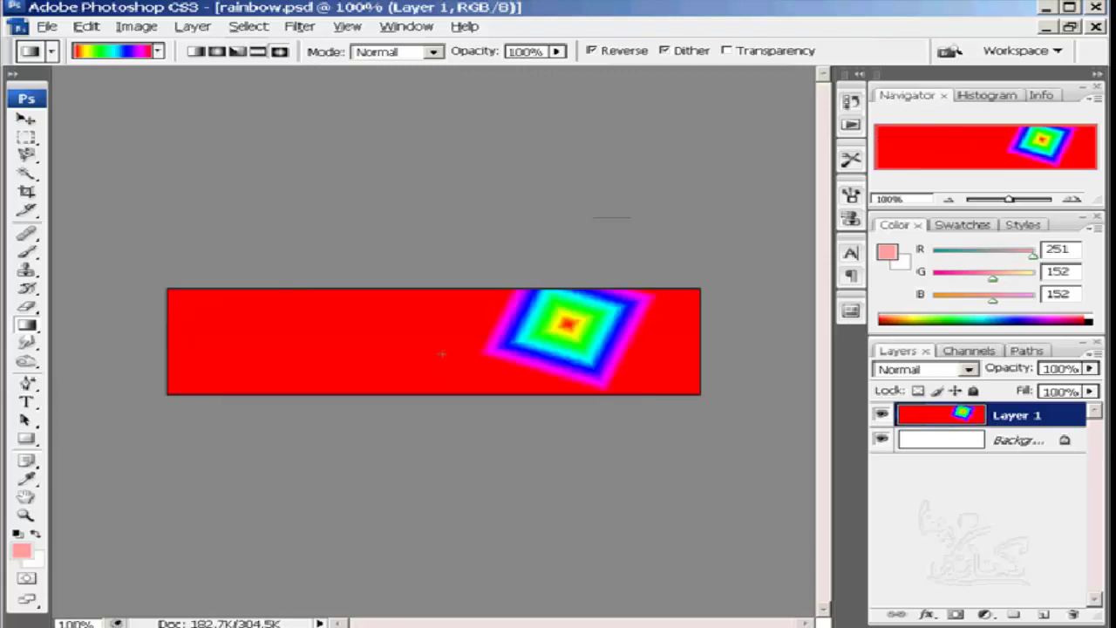
left_click(853, 103)
left_click(702, 127)
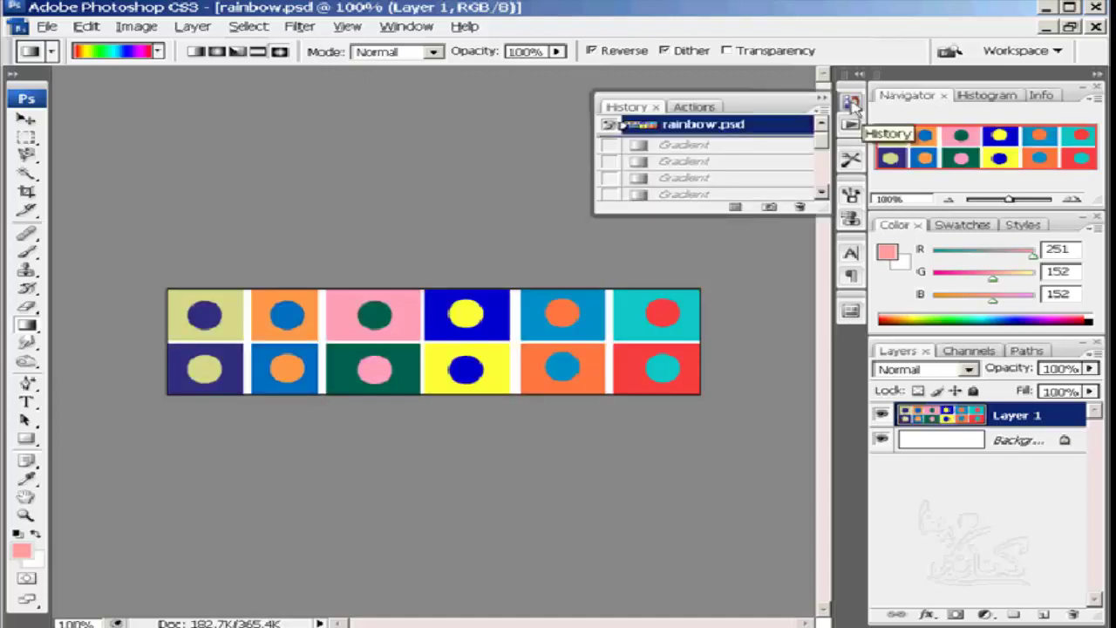
- Sweep the transparent rainbow gradient at 39% opacity horizontally across the squares as a linear gradient
left_click(852, 103)
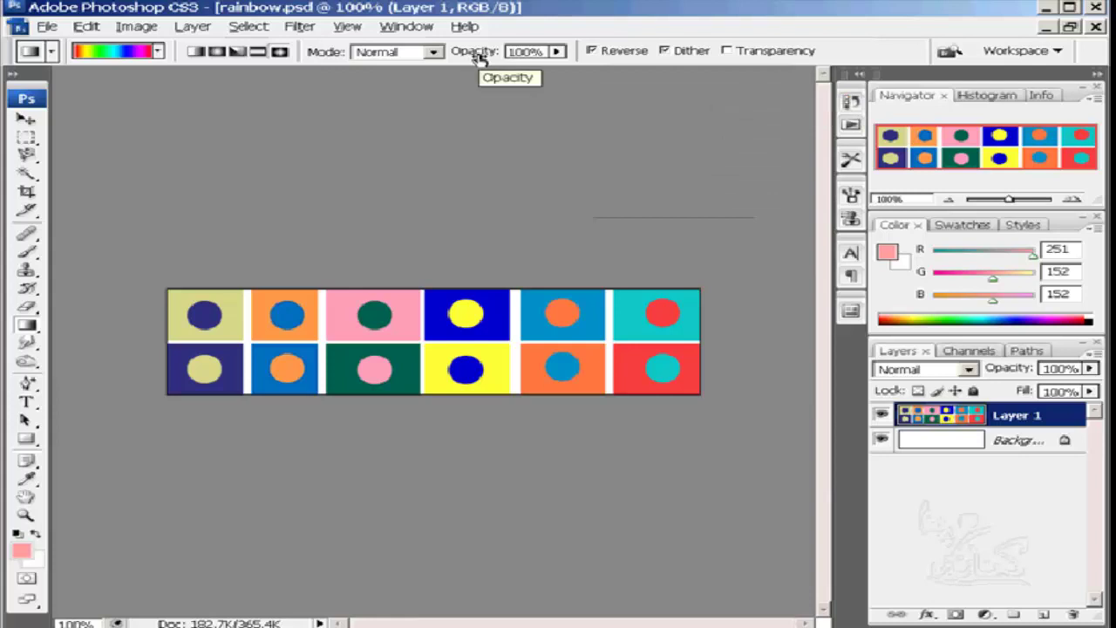
left_click_drag(496, 61, 431, 61)
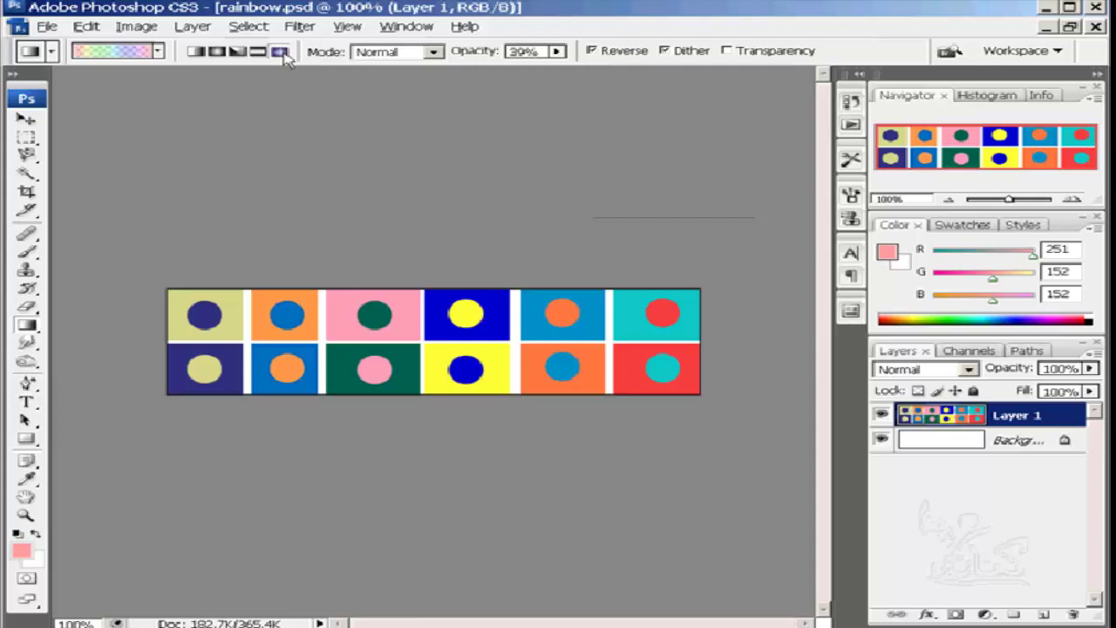
left_click(197, 54)
left_click_drag(167, 344, 706, 342)
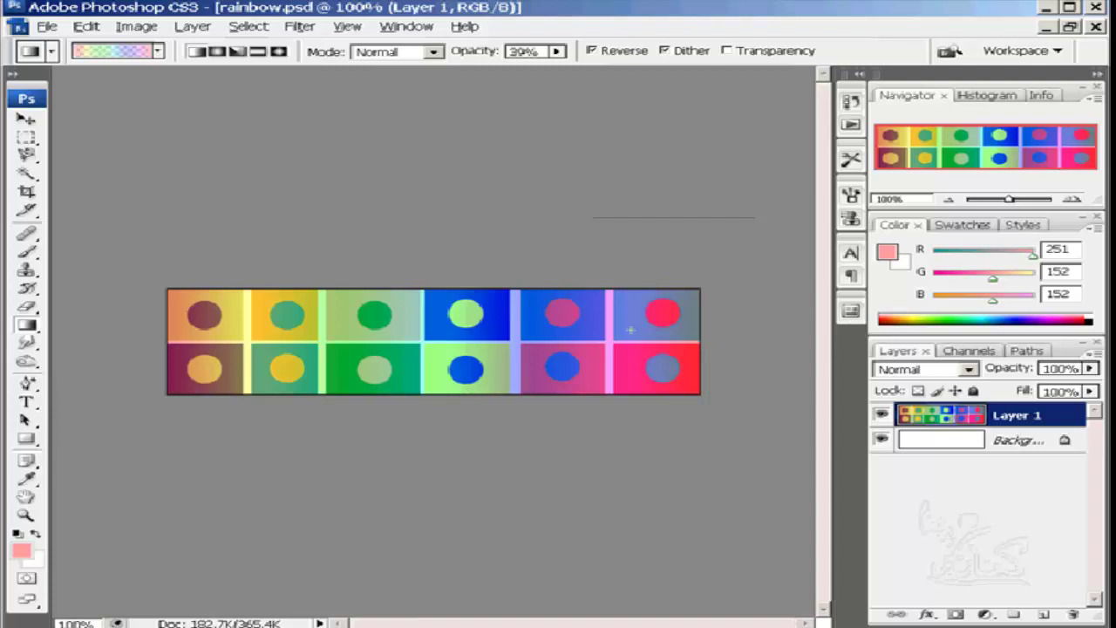
- Revert the image to its original flat colours through History
left_click(852, 103)
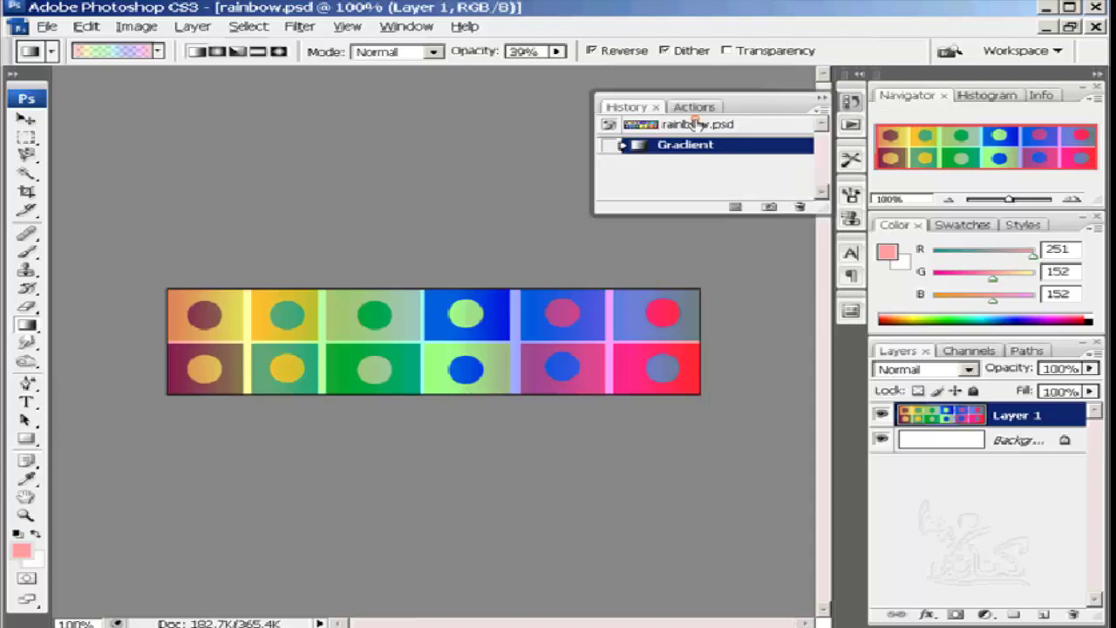
left_click(695, 124)
left_click(852, 103)
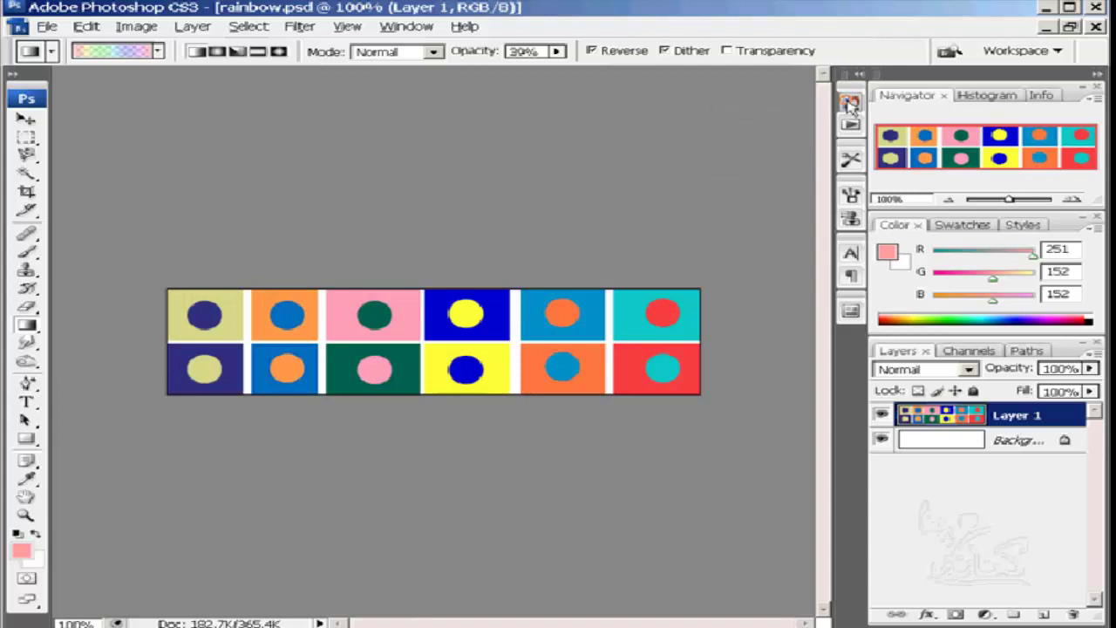
- Drag a faint black-based first-preset gradient left to right, using default black and white colours
left_click(157, 53)
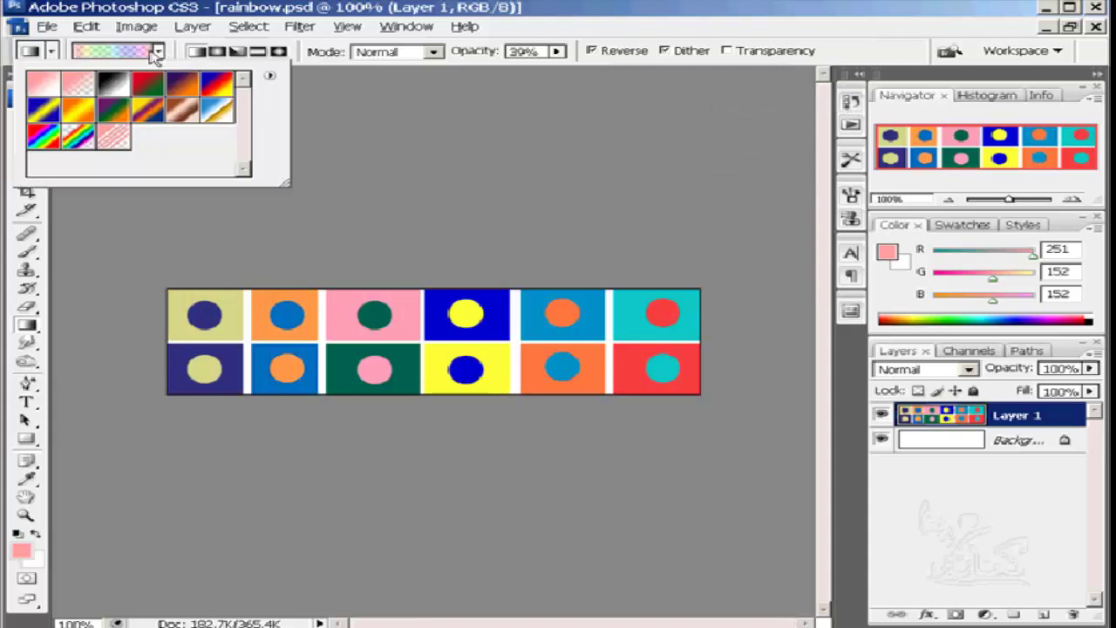
left_click(44, 84)
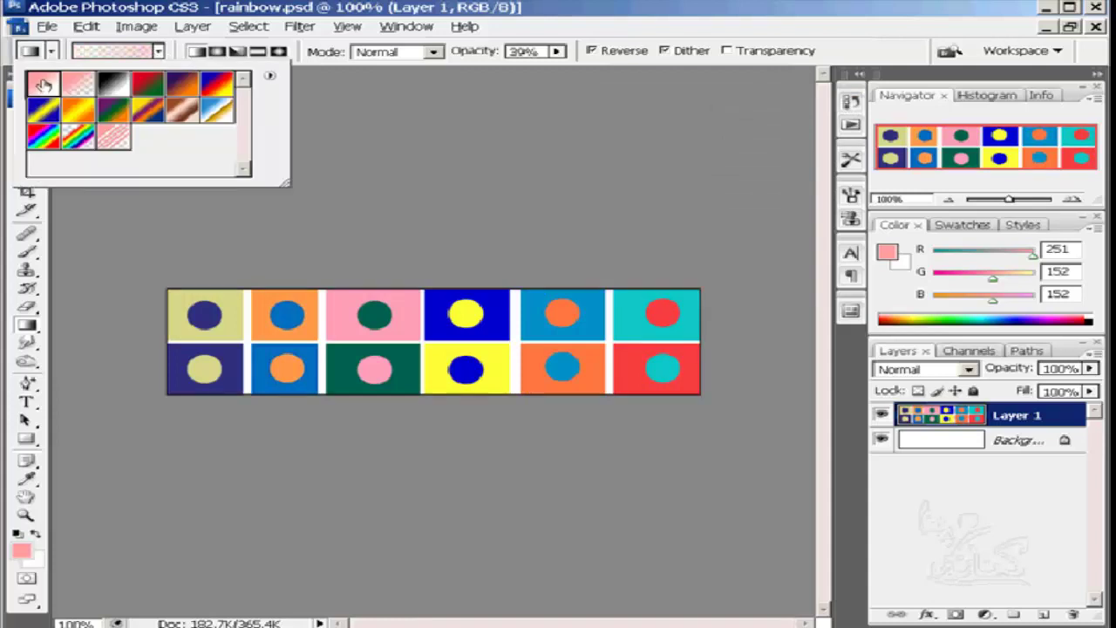
left_click(158, 53)
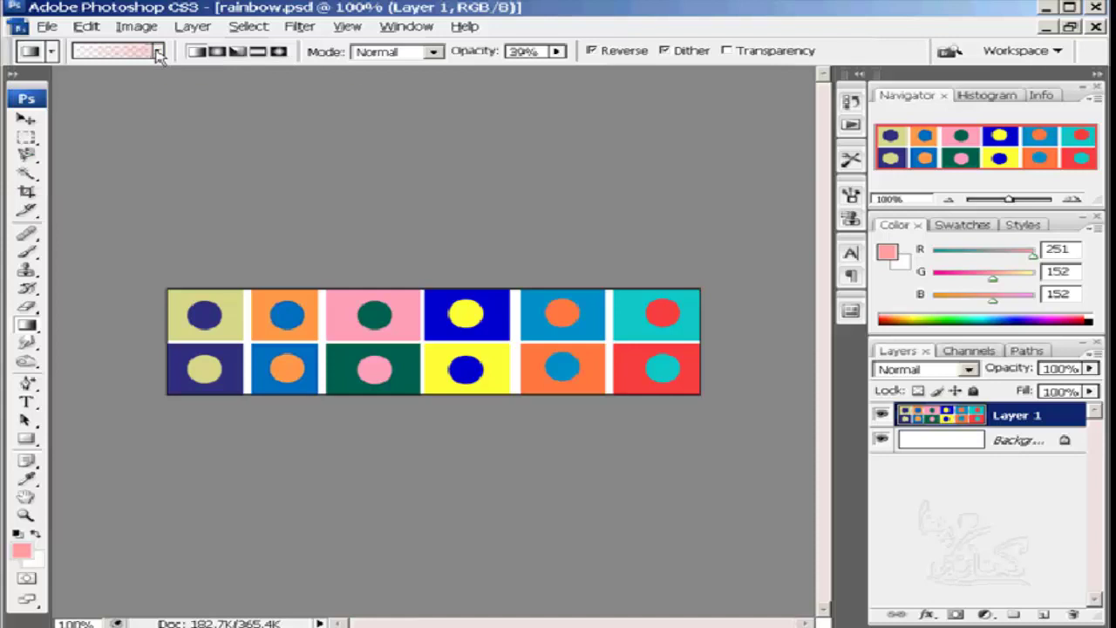
key("d")
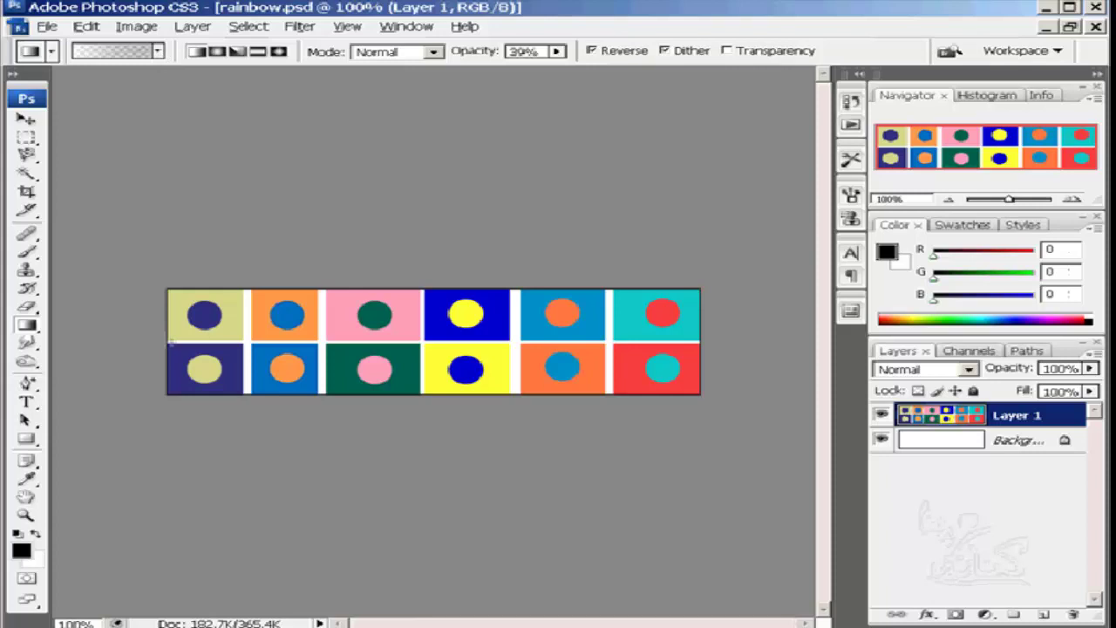
left_click_drag(171, 341, 658, 335)
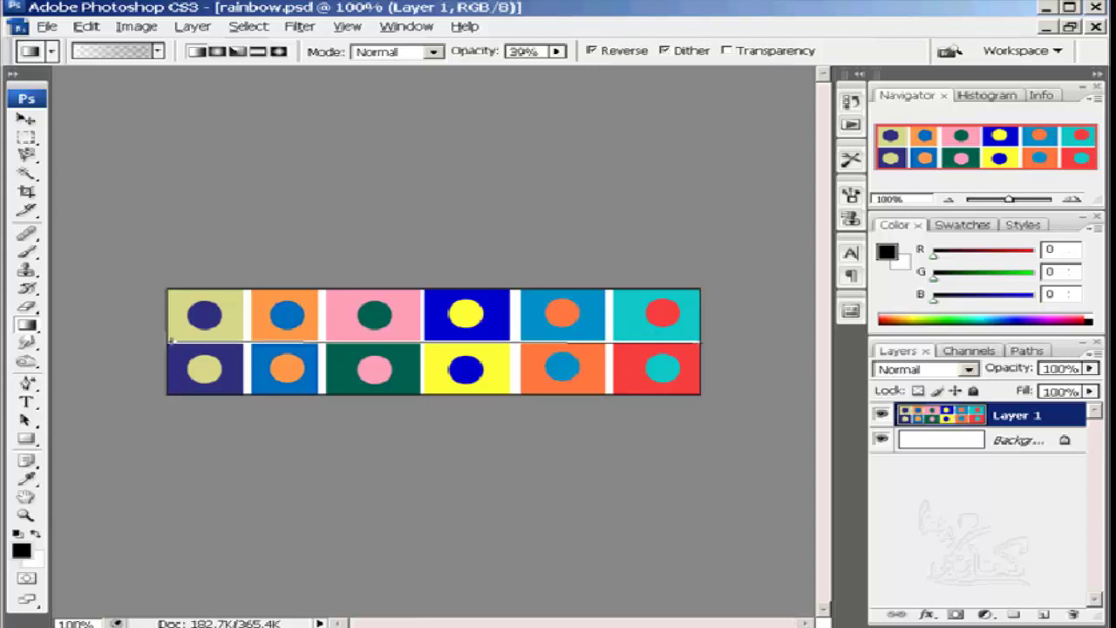
left_click_drag(171, 341, 697, 344)
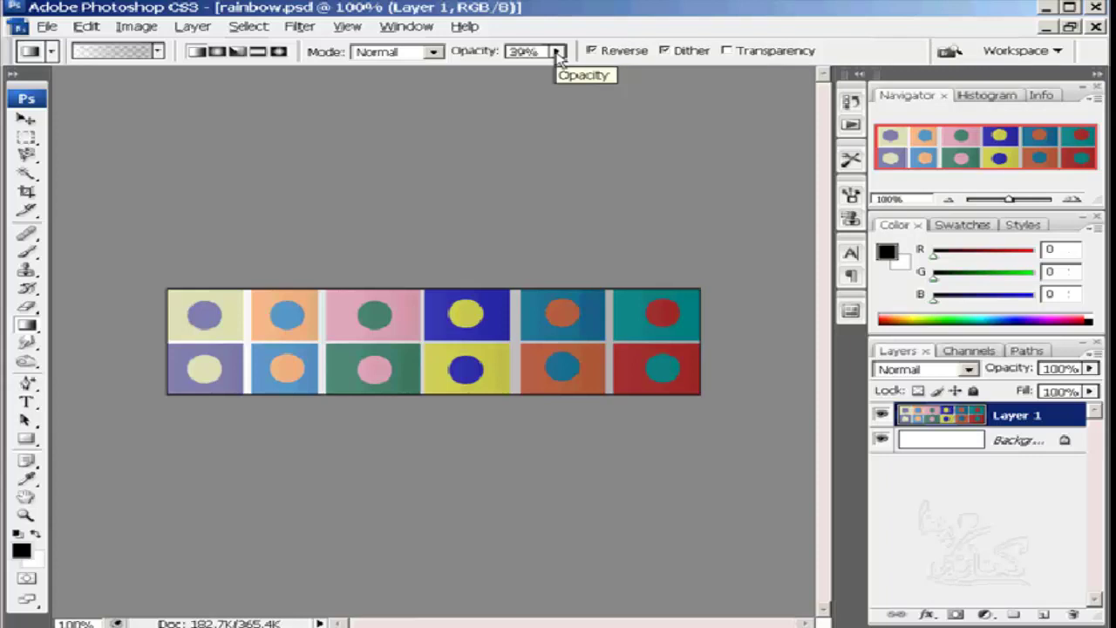
- Raise the gradient opacity to 83%
left_click(556, 53)
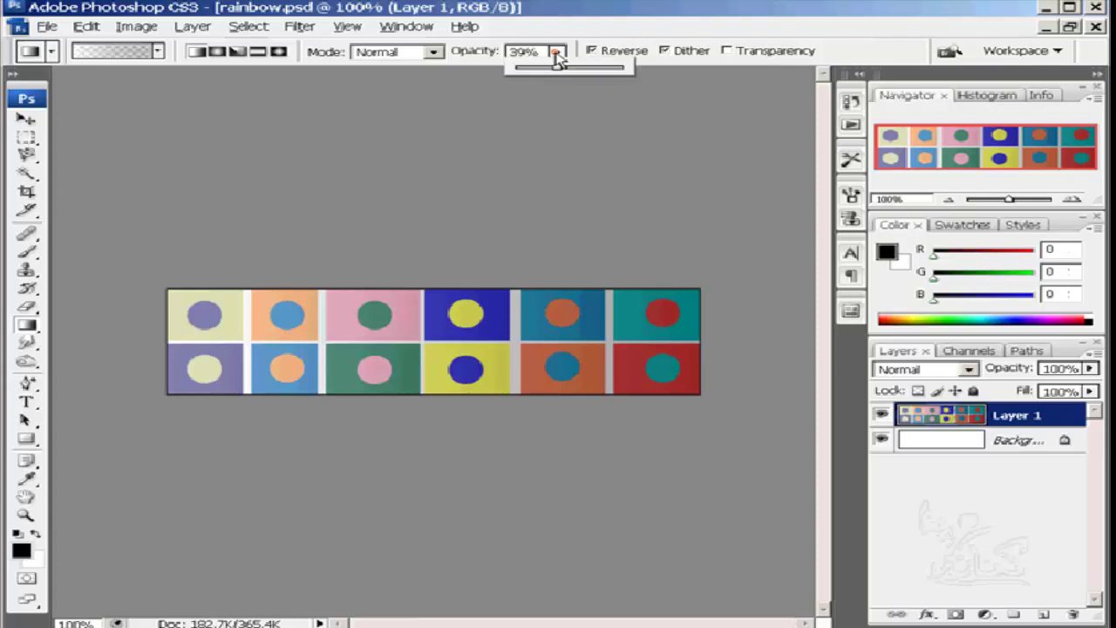
left_click_drag(562, 74, 608, 73)
left_click(523, 51)
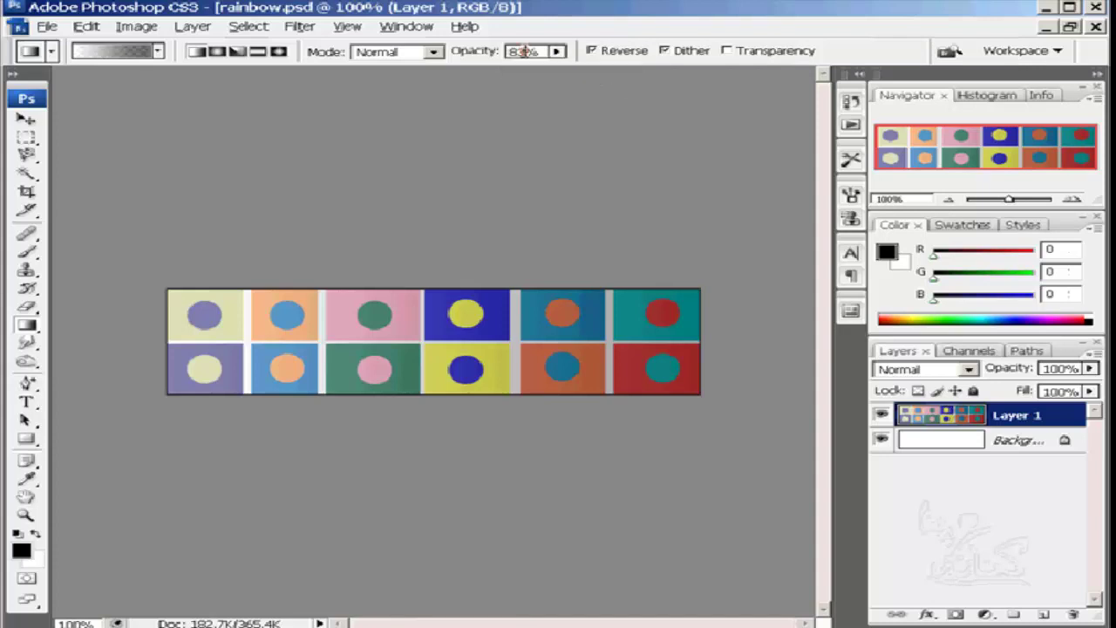
- Revert to the rainbow.psd snapshot and lay a light-to-dark gradient across Layer 1
left_click(850, 101)
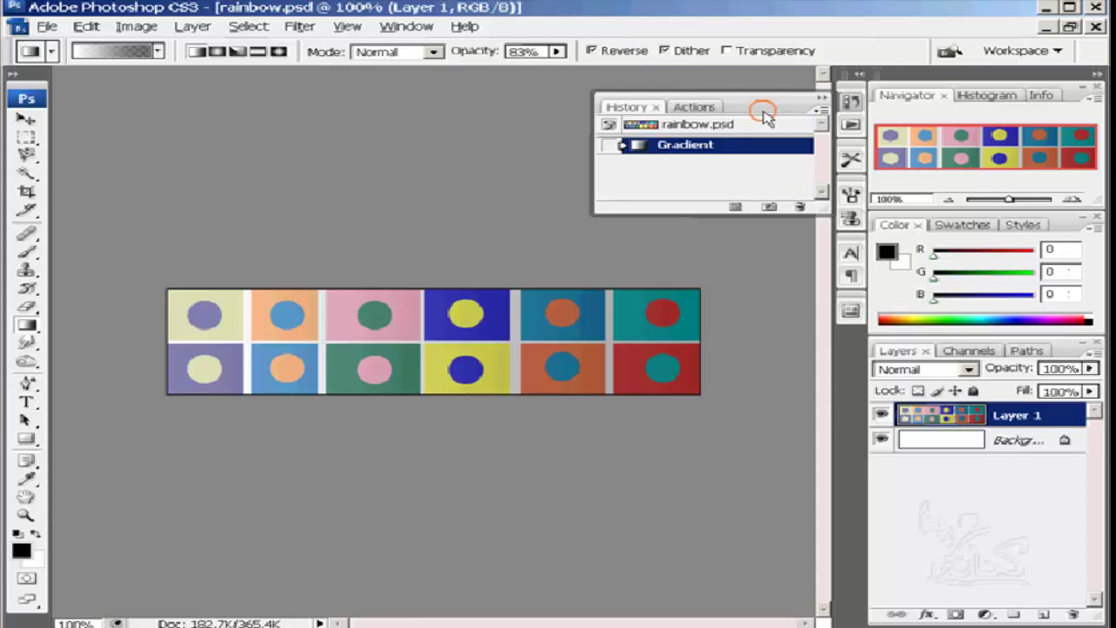
left_click(764, 119)
left_click(851, 102)
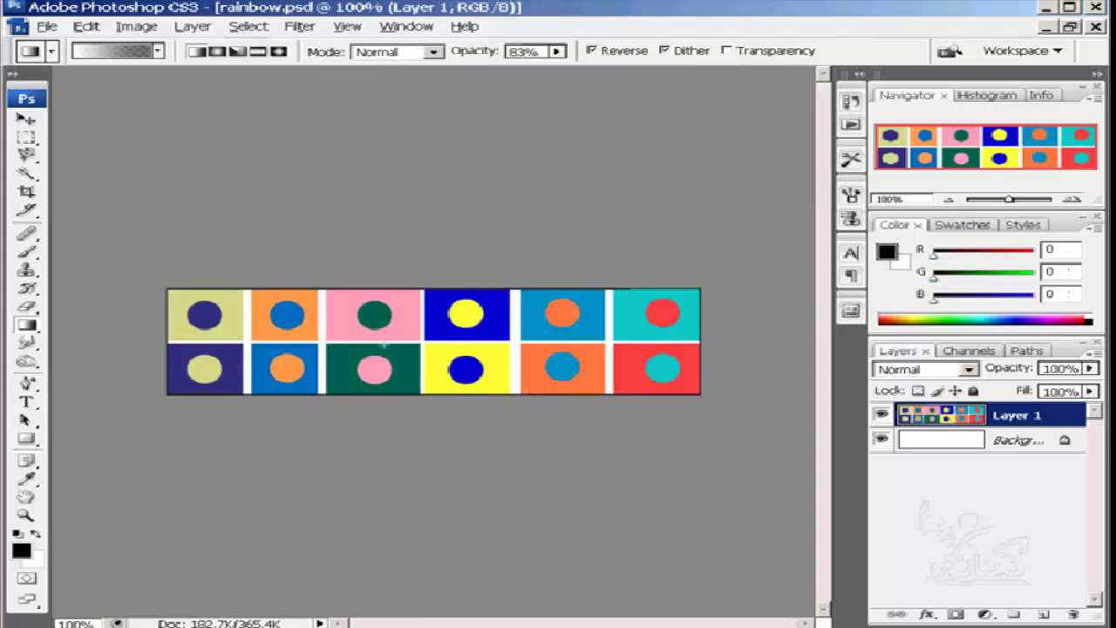
left_click_drag(698, 342, 238, 342)
left_click_drag(695, 342, 691, 343)
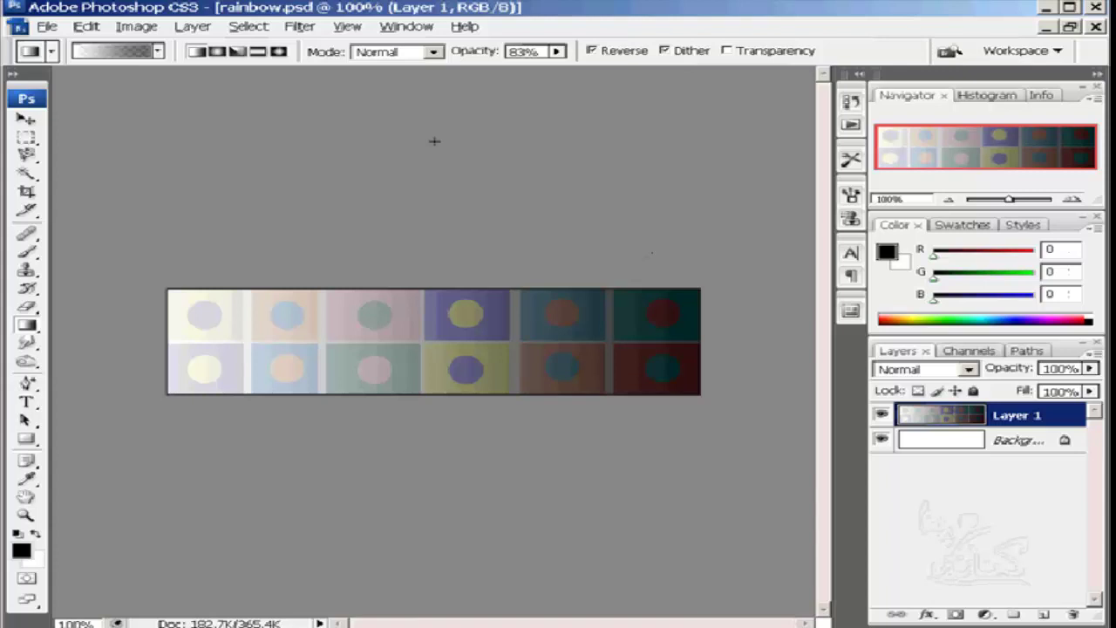
- Load the Noise Samples gradient set and select its first blue-purple swatch
left_click(157, 52)
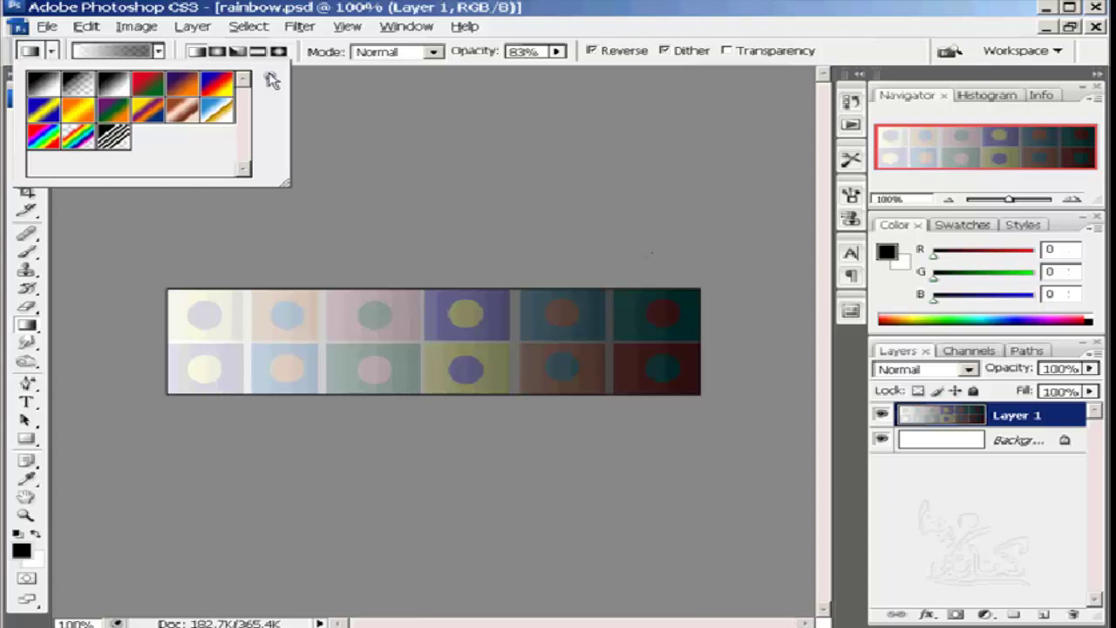
left_click(271, 79)
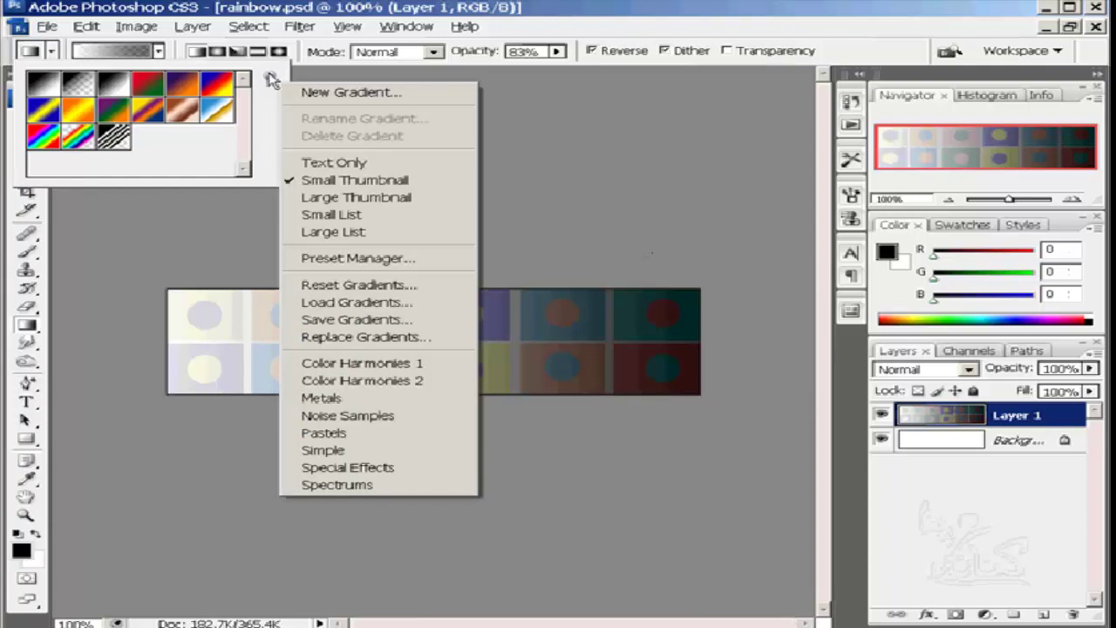
left_click(390, 418)
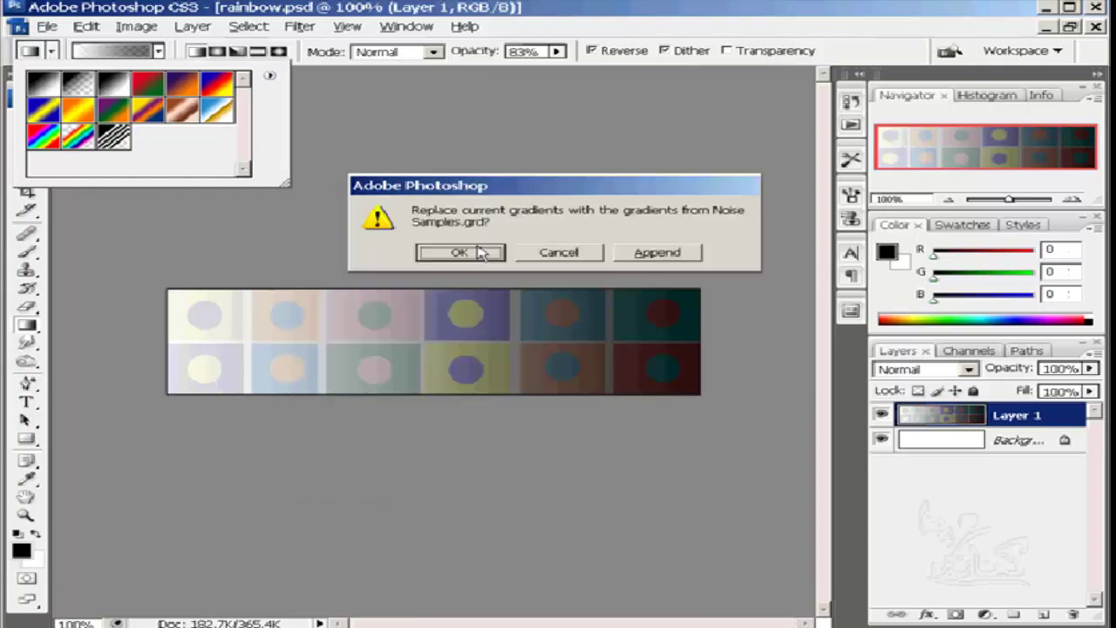
left_click(479, 252)
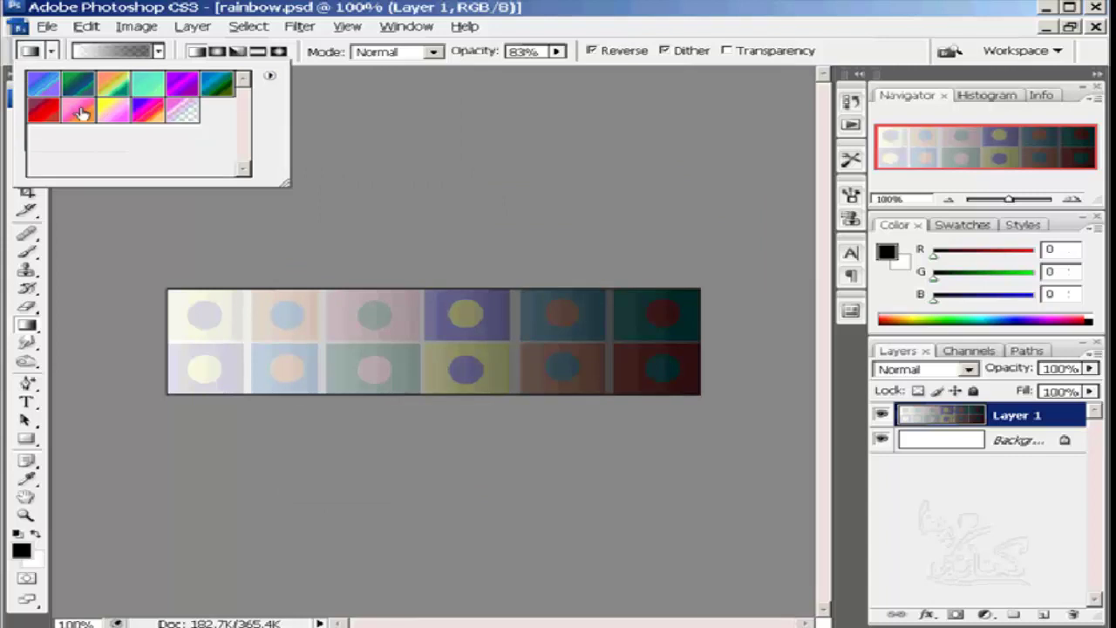
left_click(44, 87)
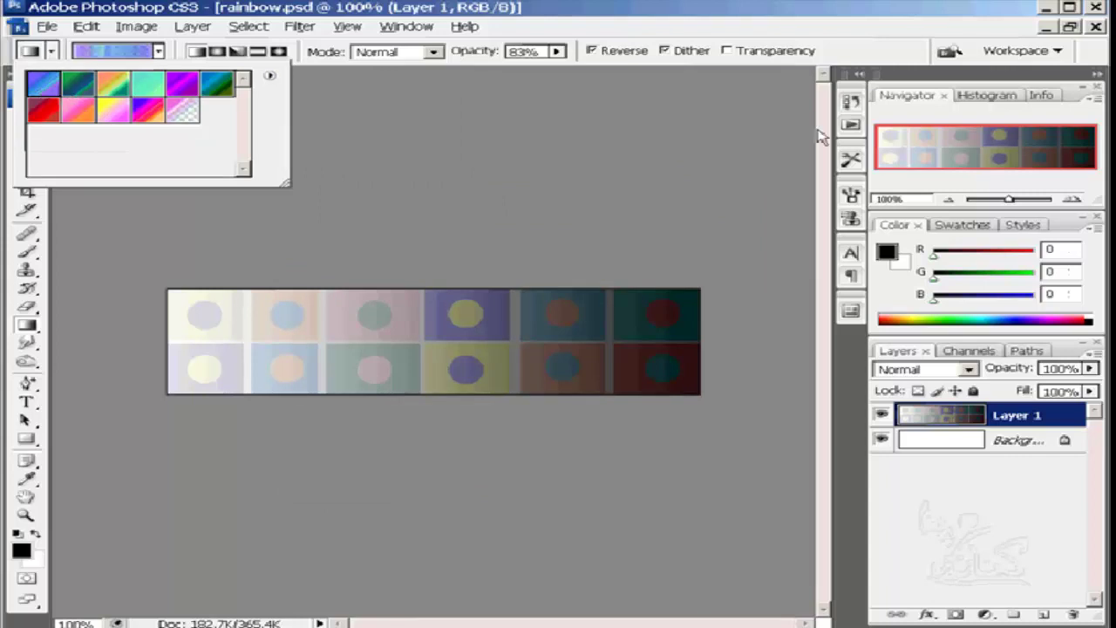
- Revert the image via History and fill Layer 1 with the noise gradient
left_click(851, 101)
left_click(735, 124)
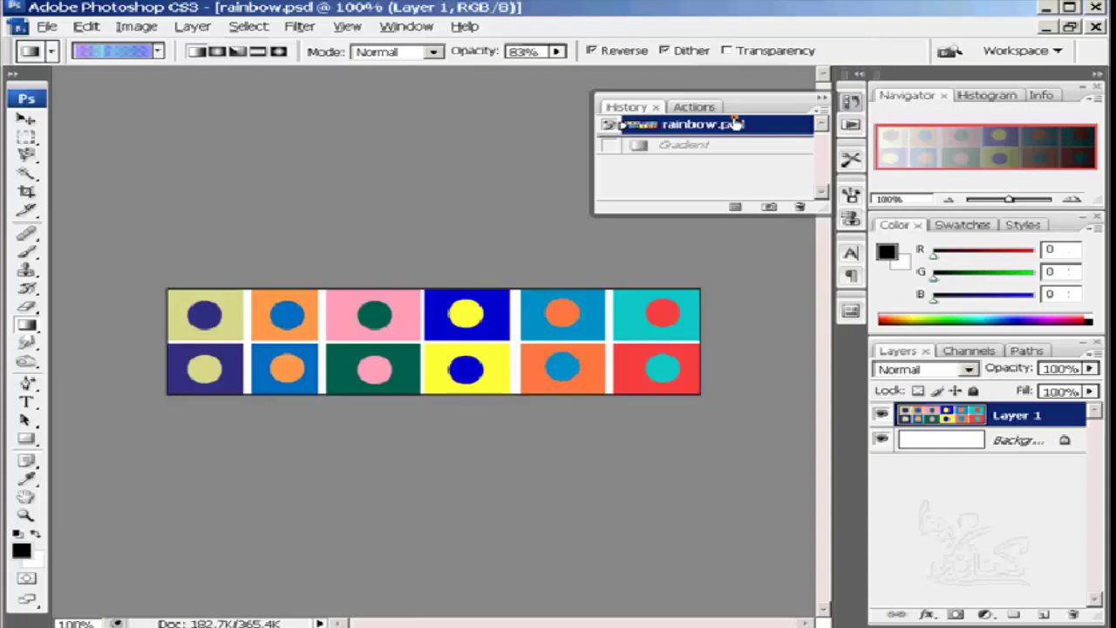
left_click(664, 225)
left_click_drag(171, 342, 699, 342)
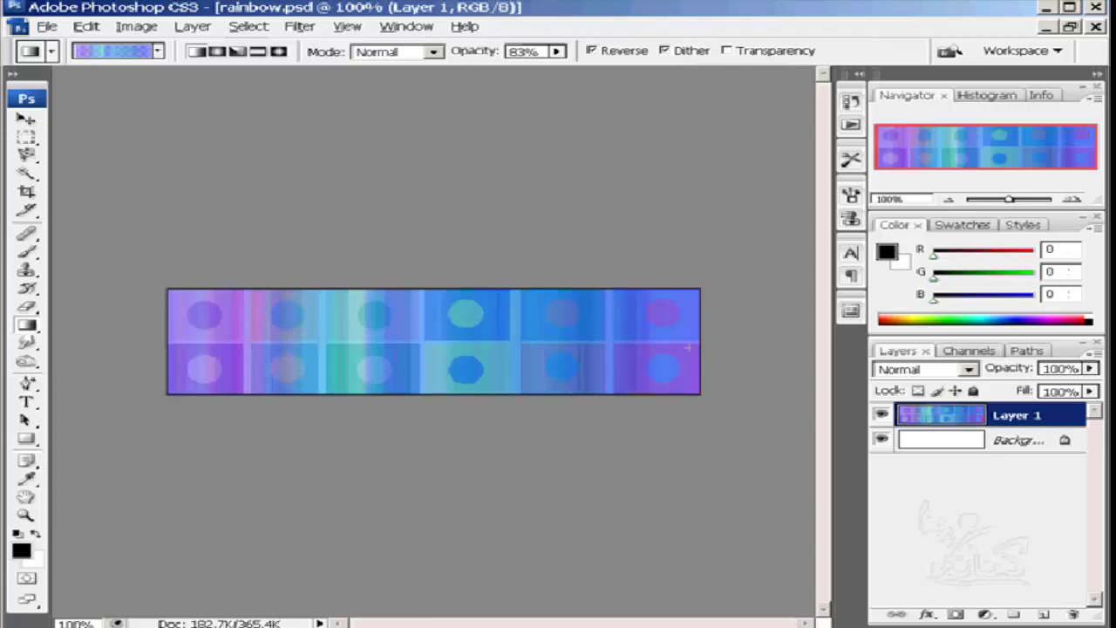
left_click(122, 51)
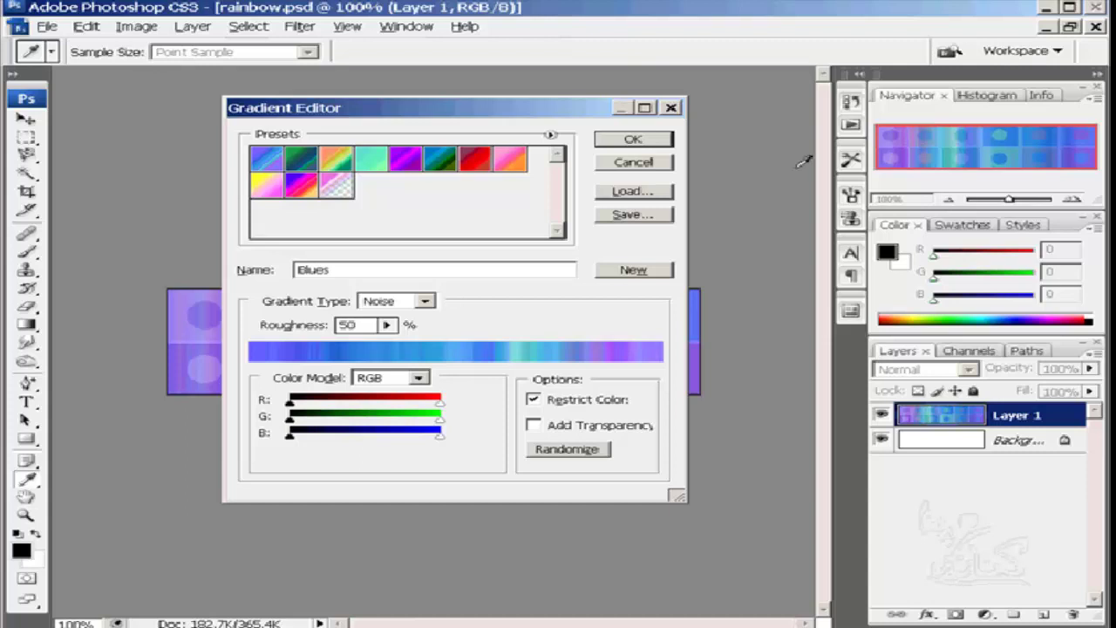
left_click(671, 108)
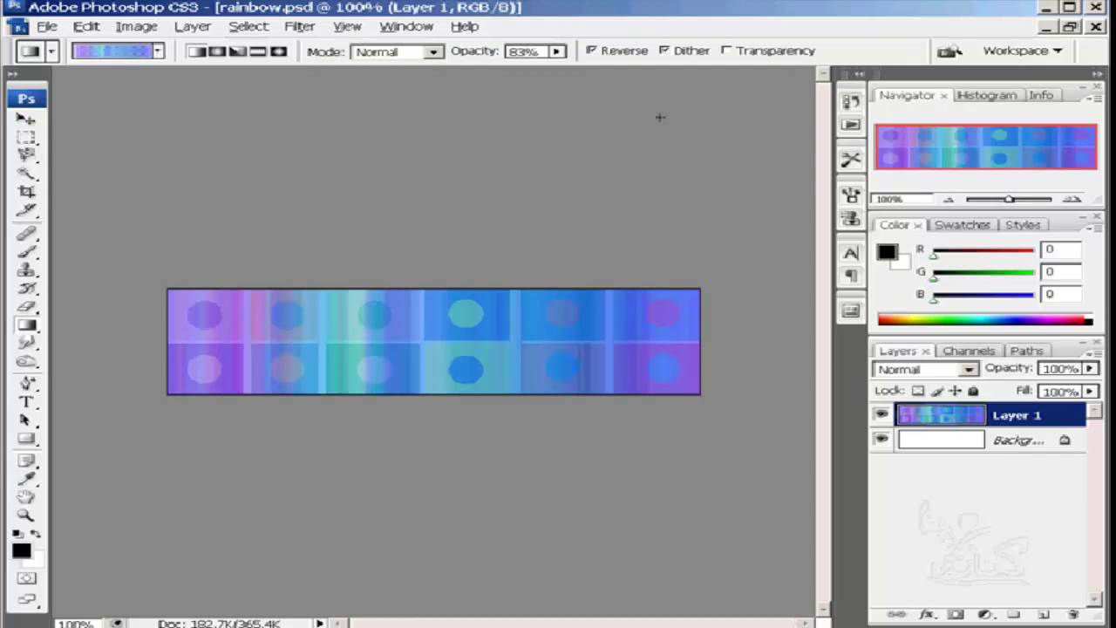
- Revert the image to before the noise gradient via History
left_click(852, 103)
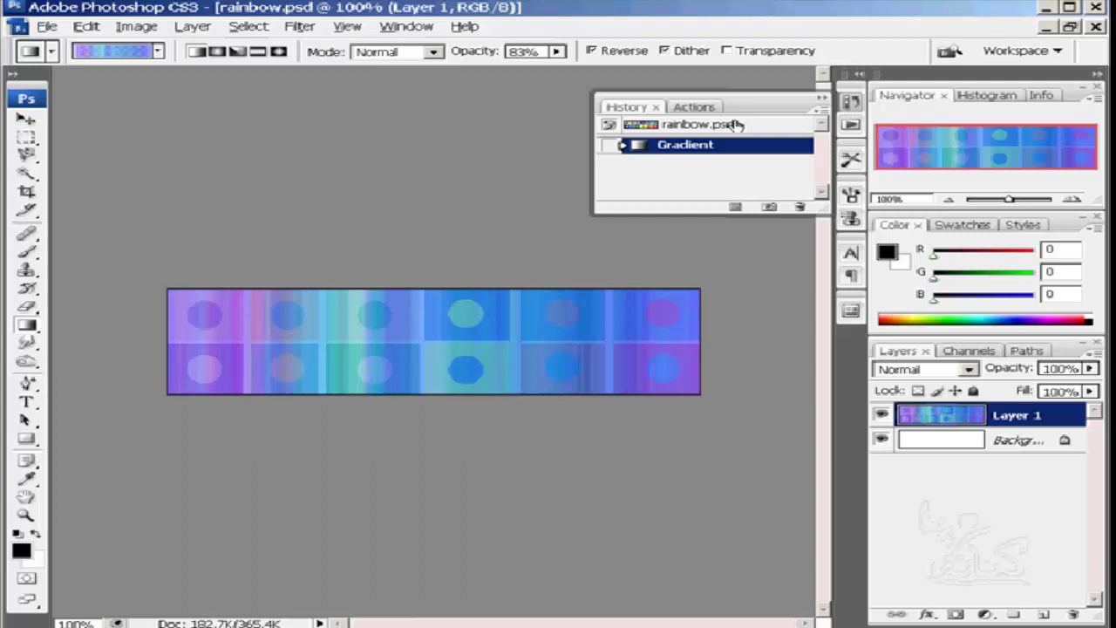
left_click(737, 126)
left_click(852, 104)
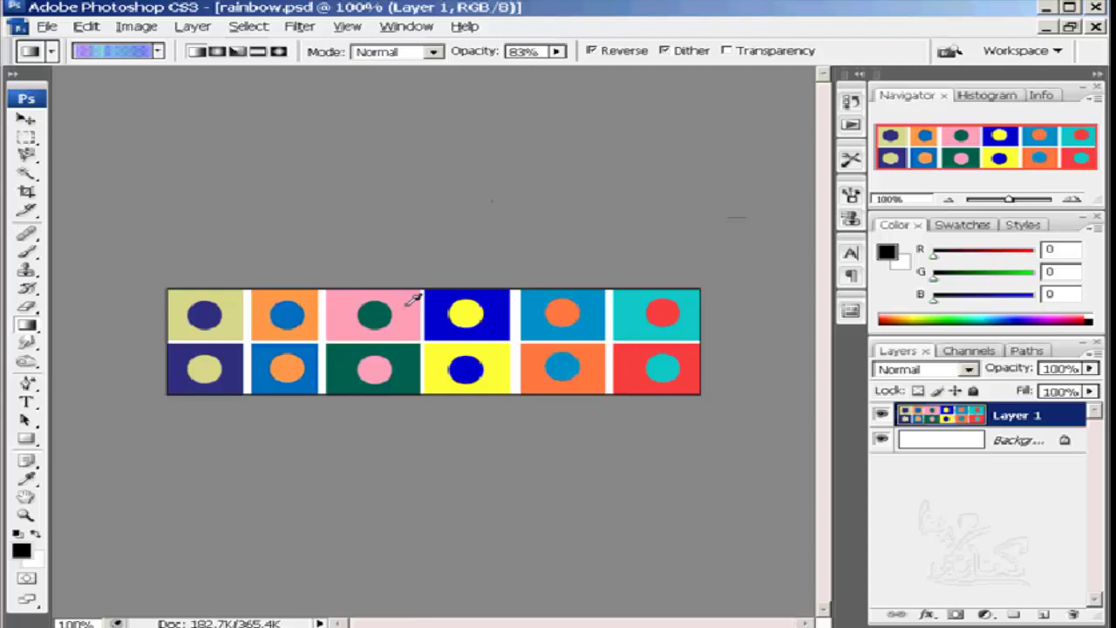
- Sample the pink and blue tiles as colours and redraw the noise gradient across Layer 1
left_click(408, 303, "alt")
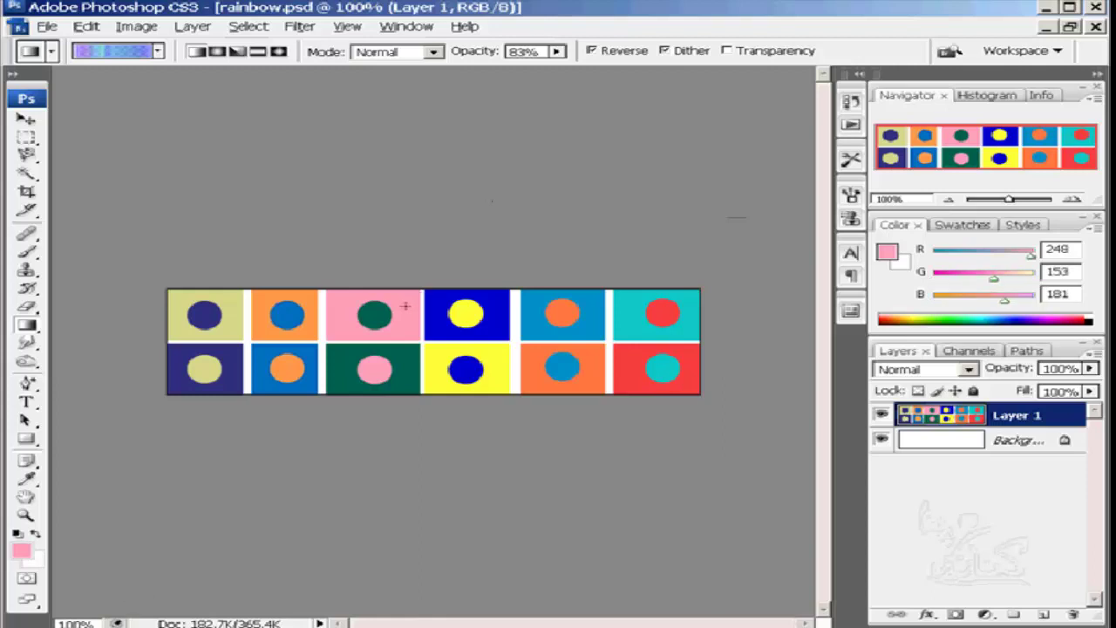
key("x")
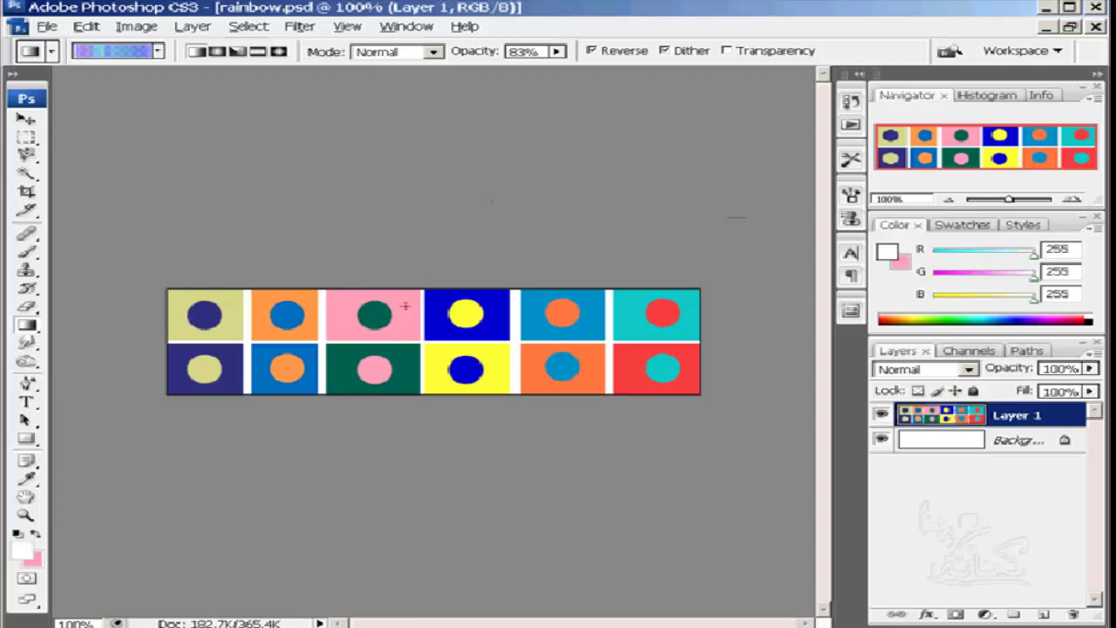
left_click(500, 295)
left_click(500, 303, "alt")
mouse_move(519, 335)
left_mouse_down()
mouse_move(220, 336)
mouse_move(318, 355)
left_mouse_up()
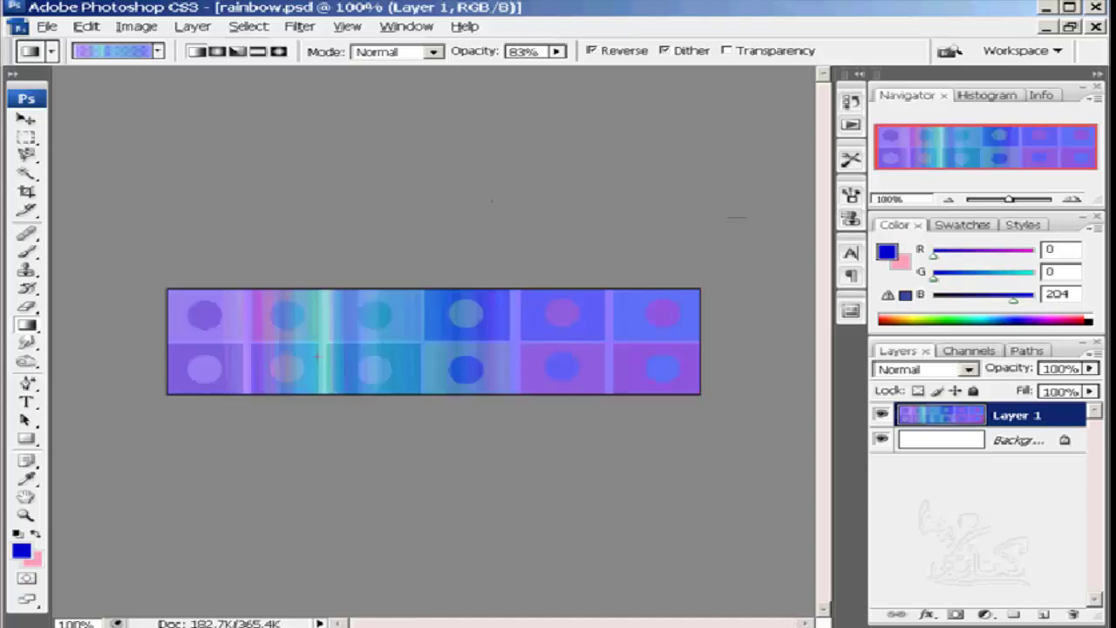
- Reset gradients to the defaults, choose the pink-to-blue preset, and fill Layer 1 left to right
left_click(159, 54)
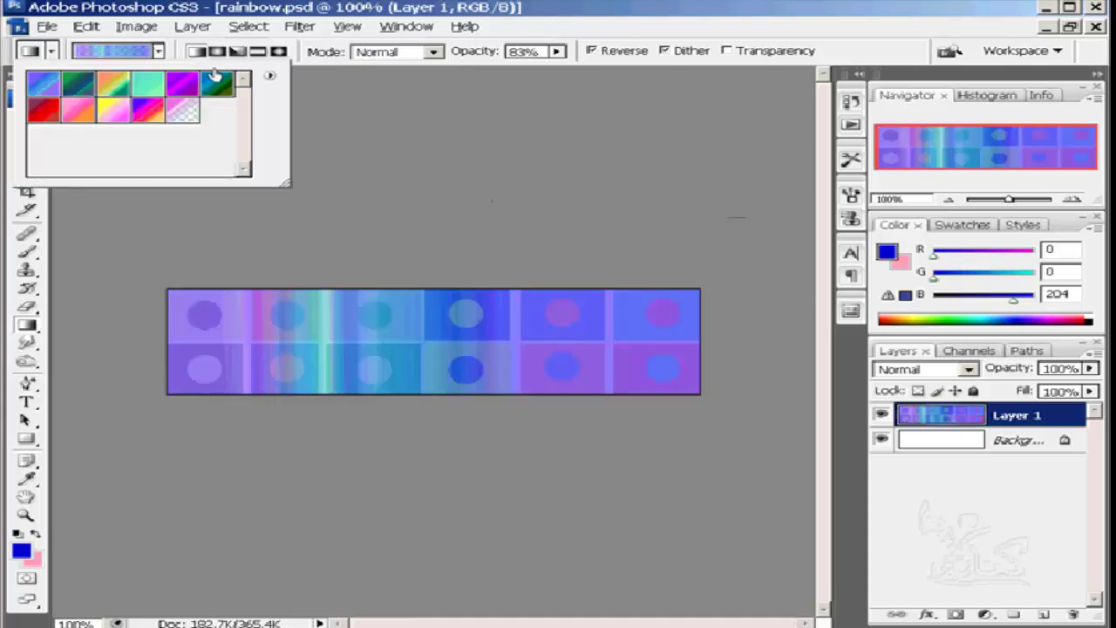
left_click(270, 76)
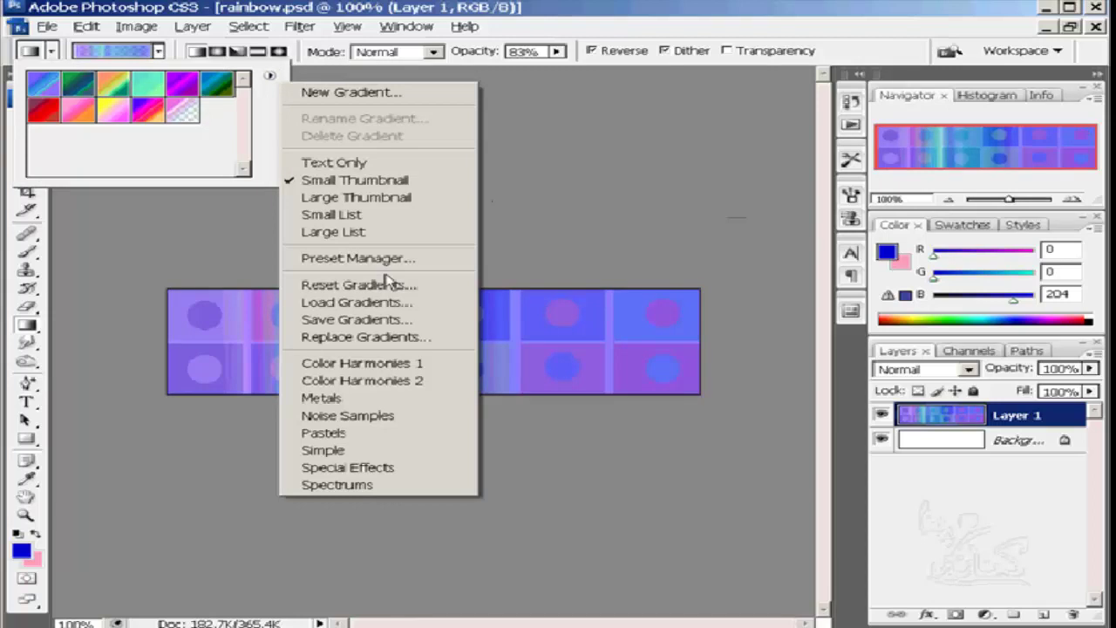
left_click(346, 288)
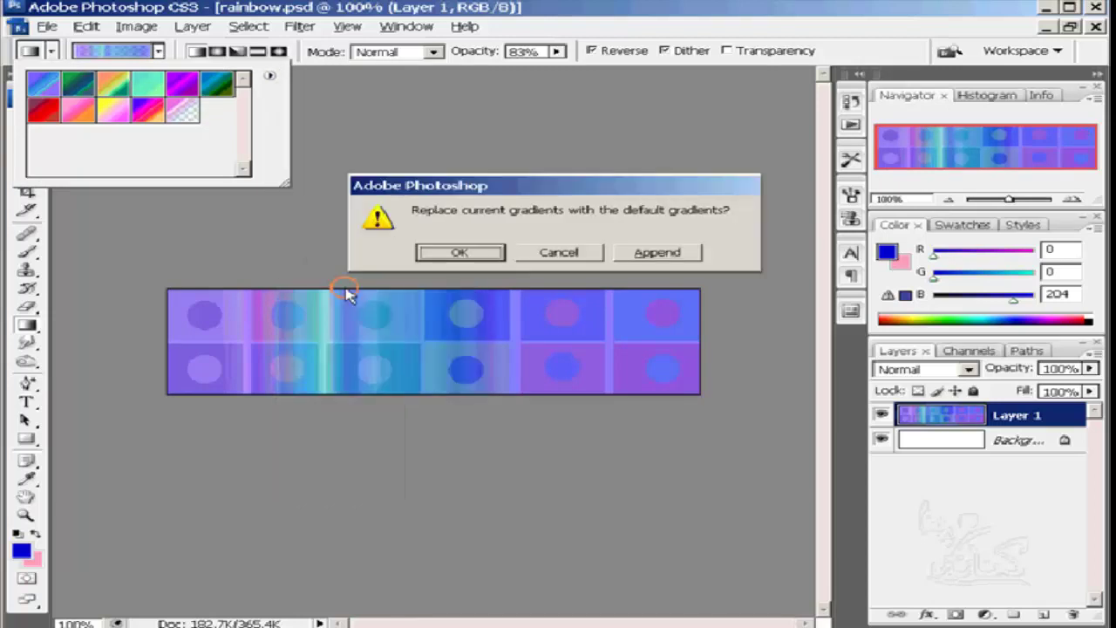
left_click(435, 248)
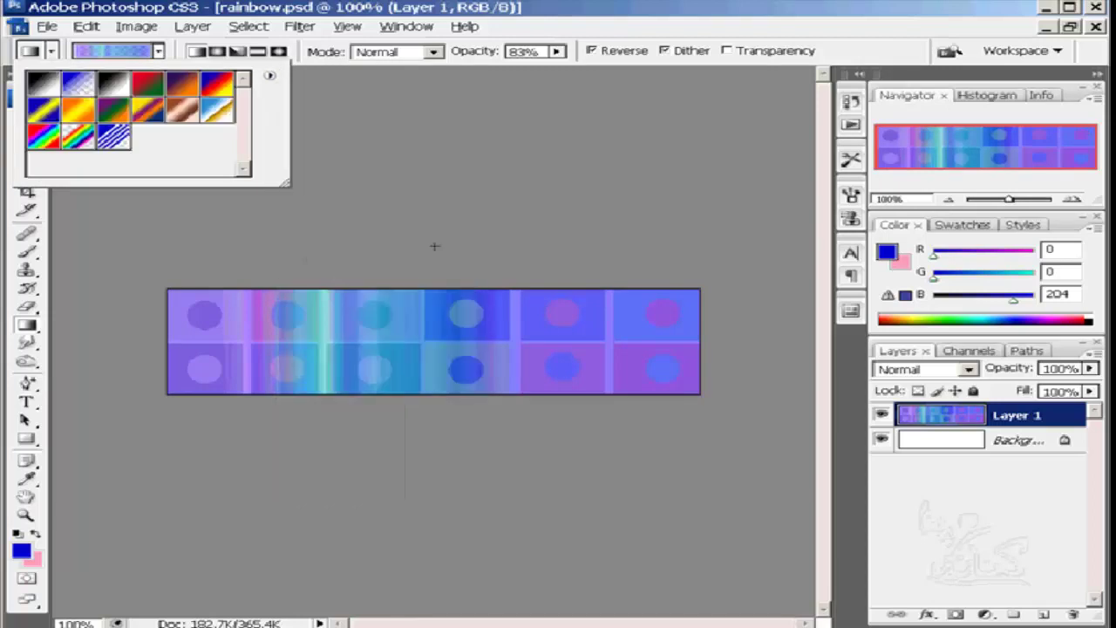
left_click(44, 83)
key("Return")
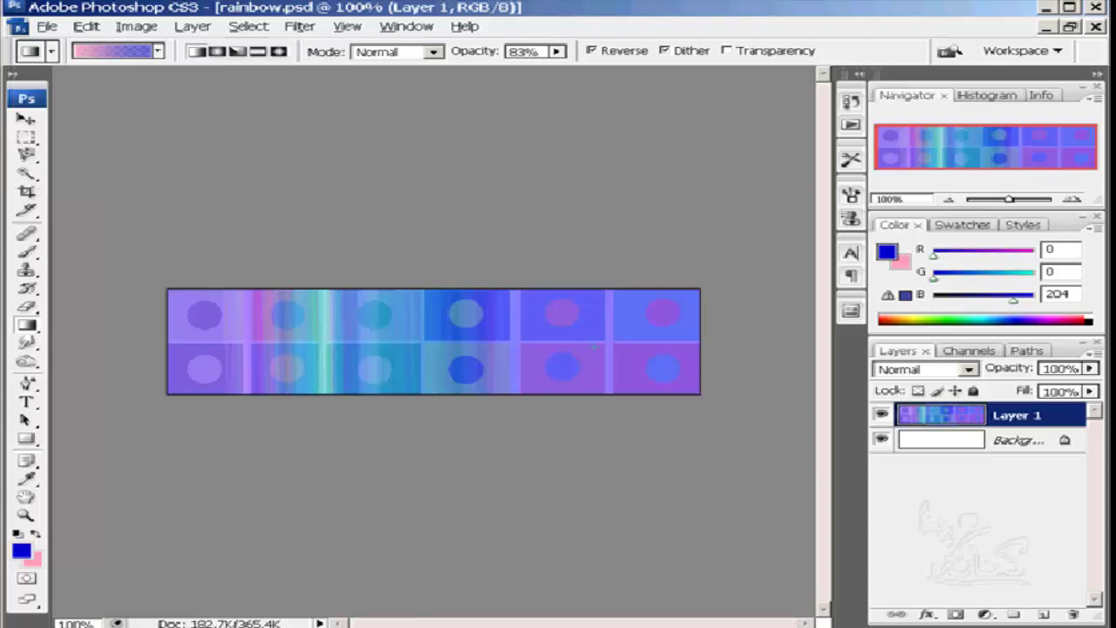
left_click_drag(195, 347, 639, 345)
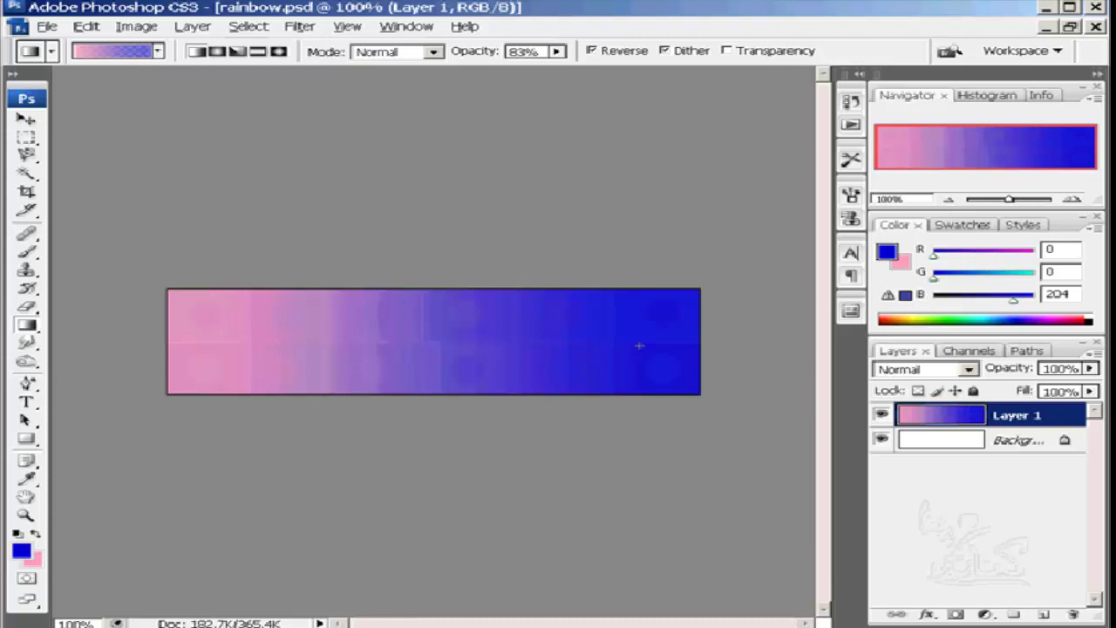